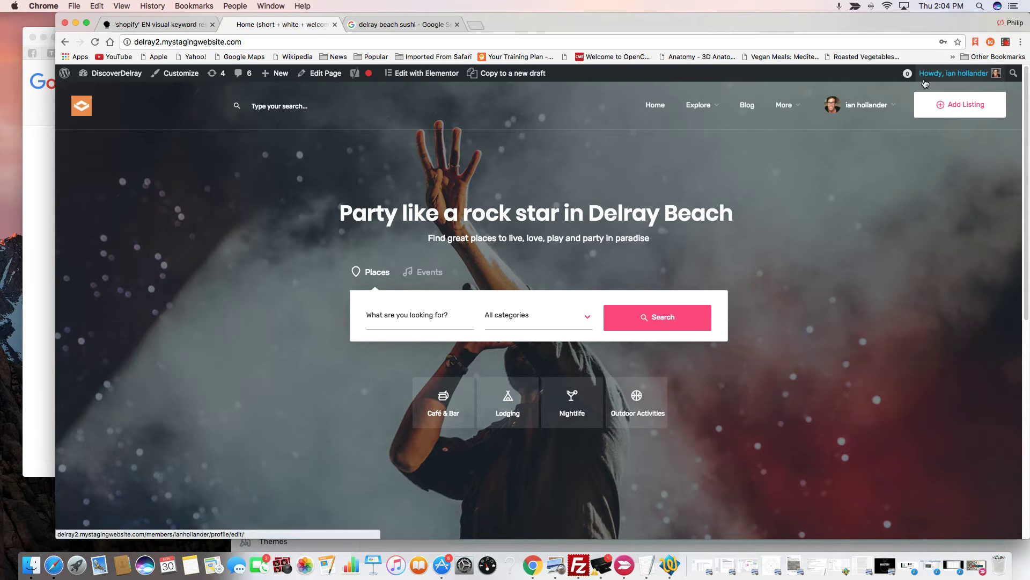
Start a new DiscoverDelray listing and choose the Place listing type.
mouse_move(953, 73)
left_click(959, 123)
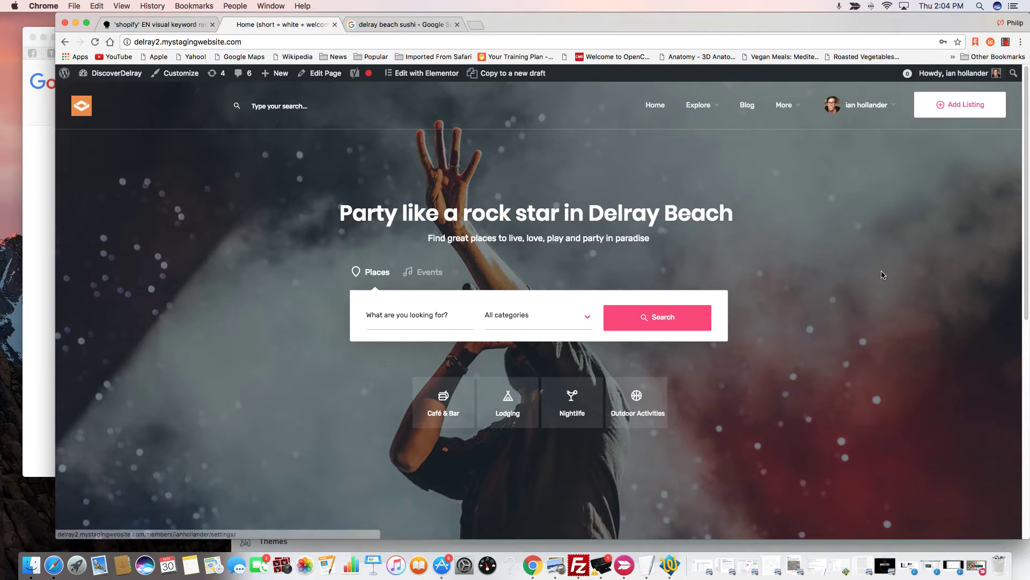
left_click(987, 105)
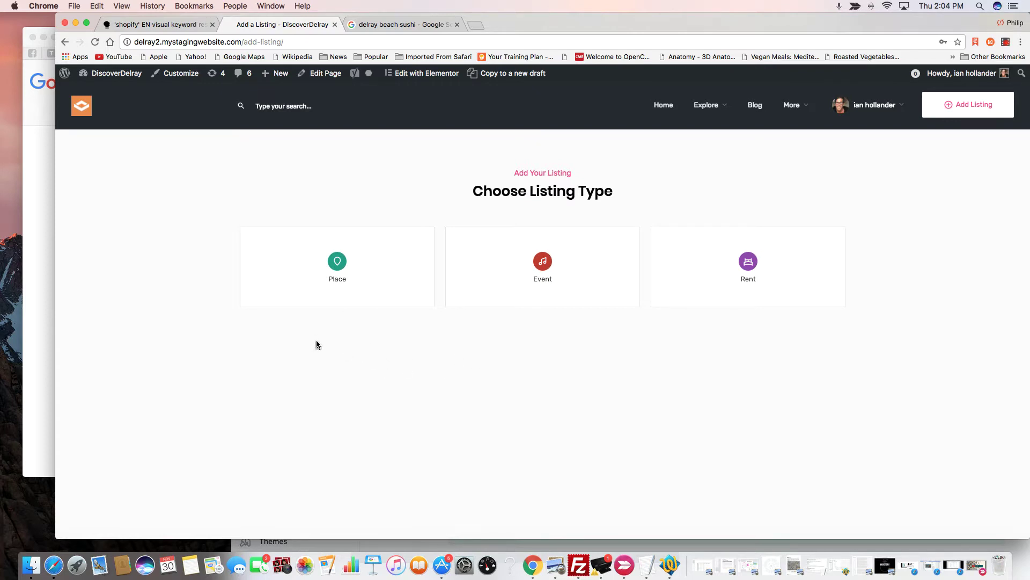
left_click(352, 285)
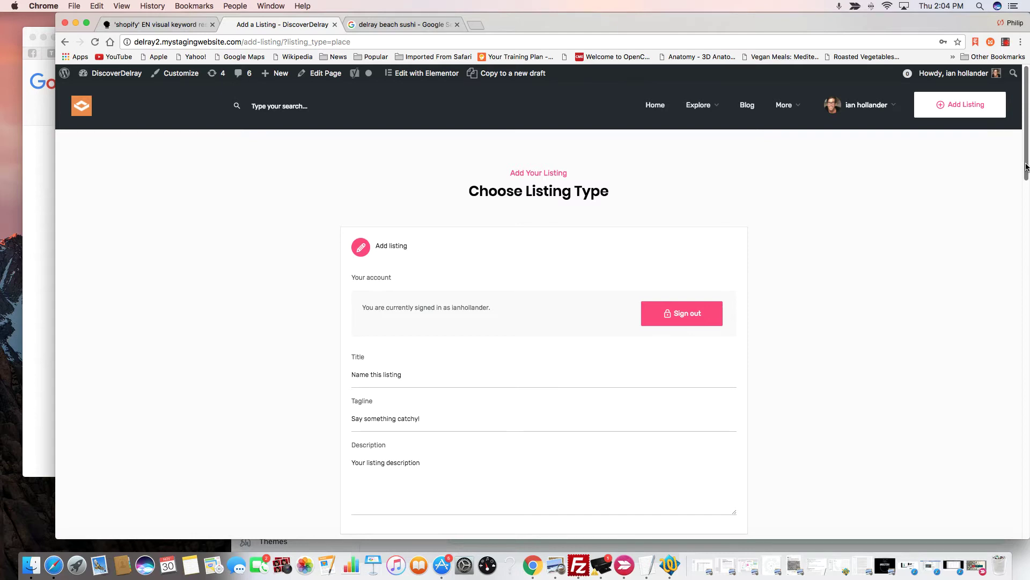
Scroll through the empty Place listing form, then switch back to the delray beach sushi results.
left_click_drag(1026, 166, 1013, 140)
left_click_drag(1025, 153, 1015, 175)
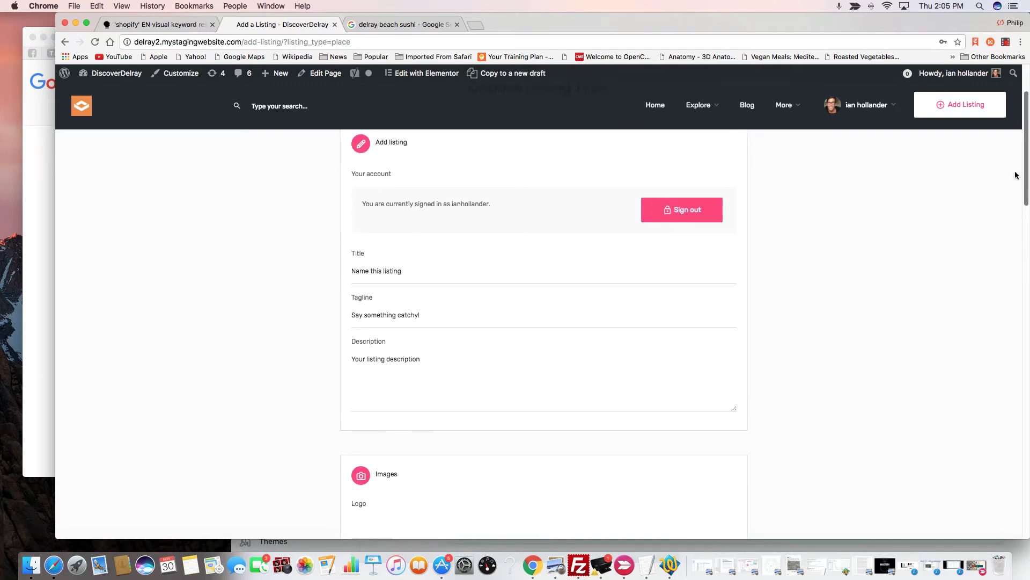
left_click(396, 27)
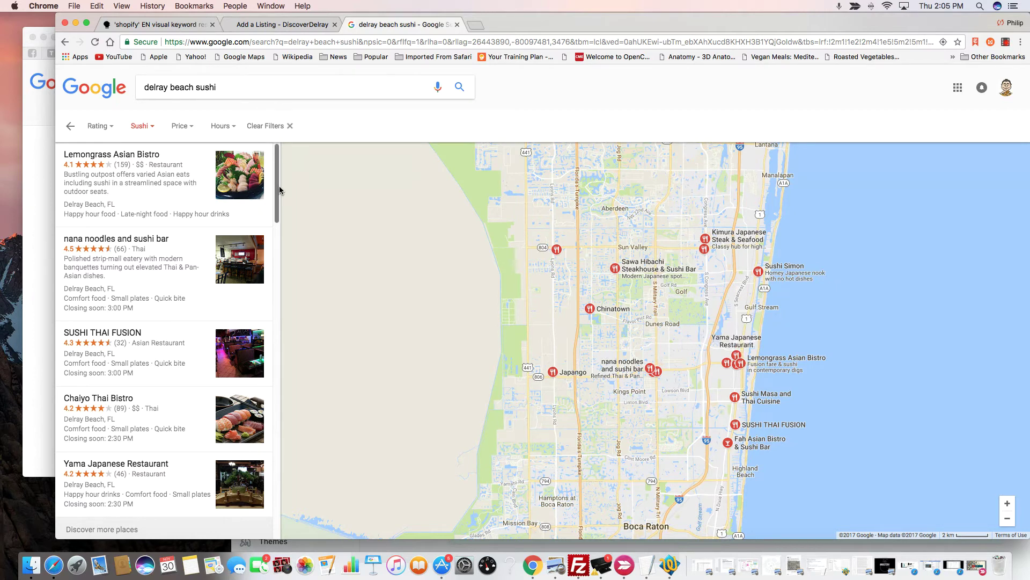
Scroll the delray beach sushi results and open Yama Japanese Restaurant's details.
mouse_move(279, 190)
left_mouse_down()
mouse_move(278, 270)
mouse_move(278, 175)
left_mouse_up()
scroll(279, 218, "down", 1)
scroll(278, 218, "down", 3)
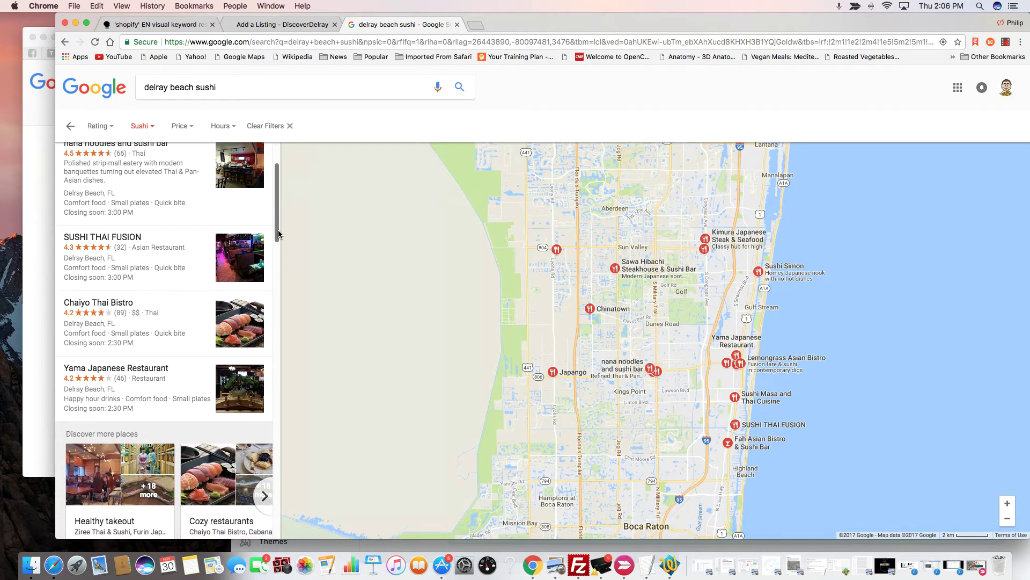
left_click(123, 372)
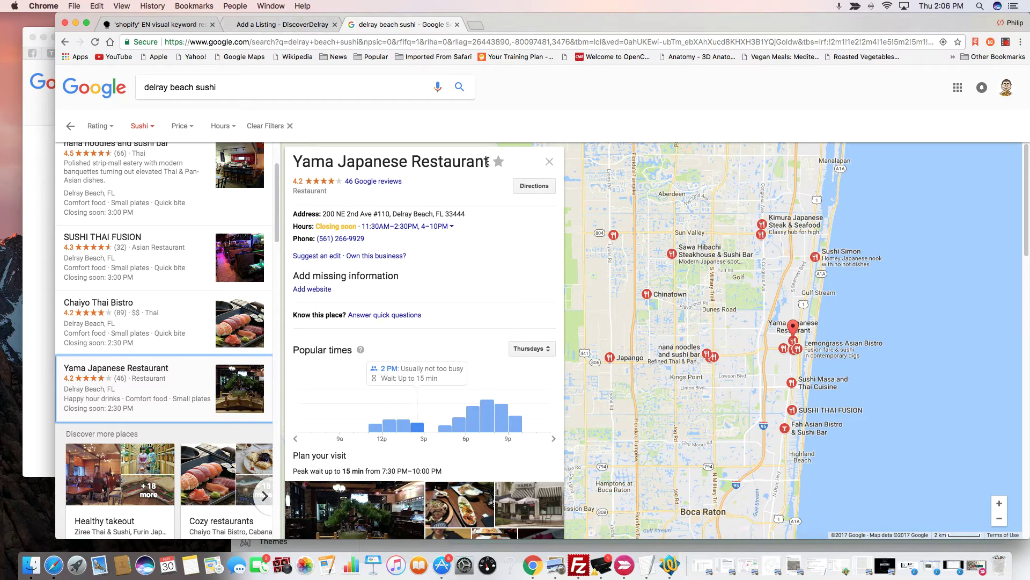
Copy the 'Yama Japanese Restaurant' heading from Google's details panel.
left_click_drag(490, 162, 337, 151)
key("super+c")
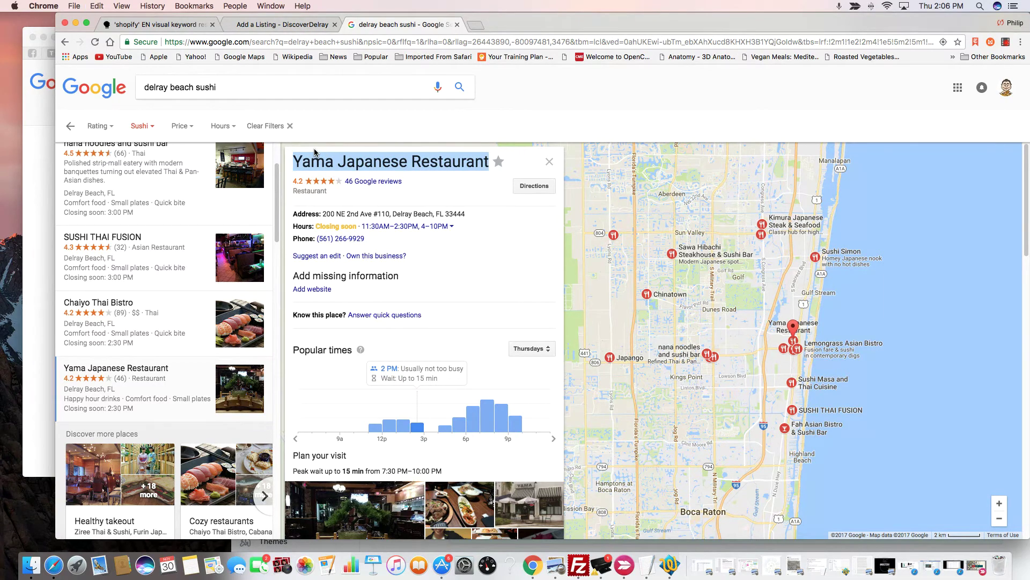
Paste 'Yama Japanese Restaurant' into the listing's Title field.
left_click(292, 24)
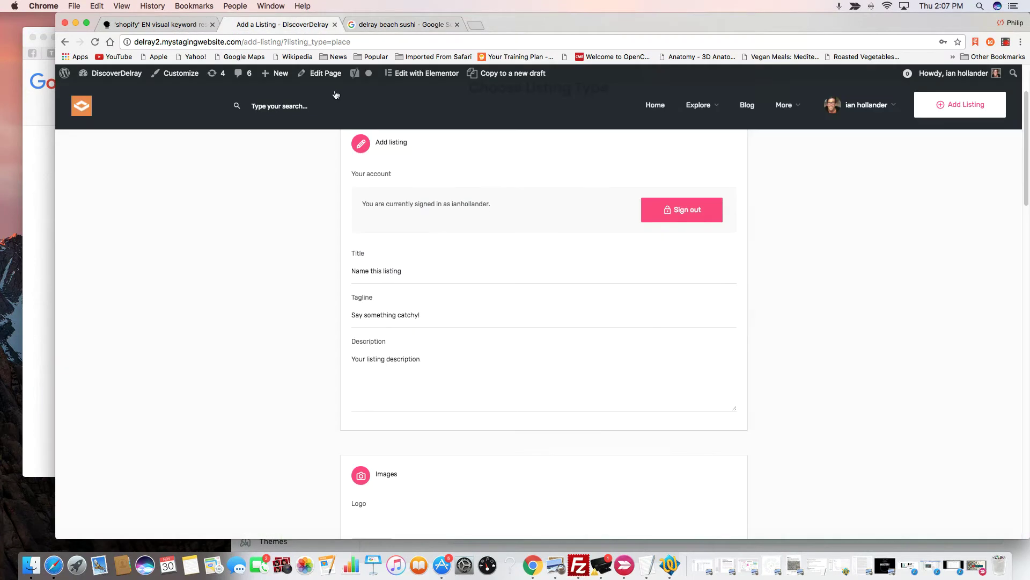
left_click(500, 277)
key("super+v")
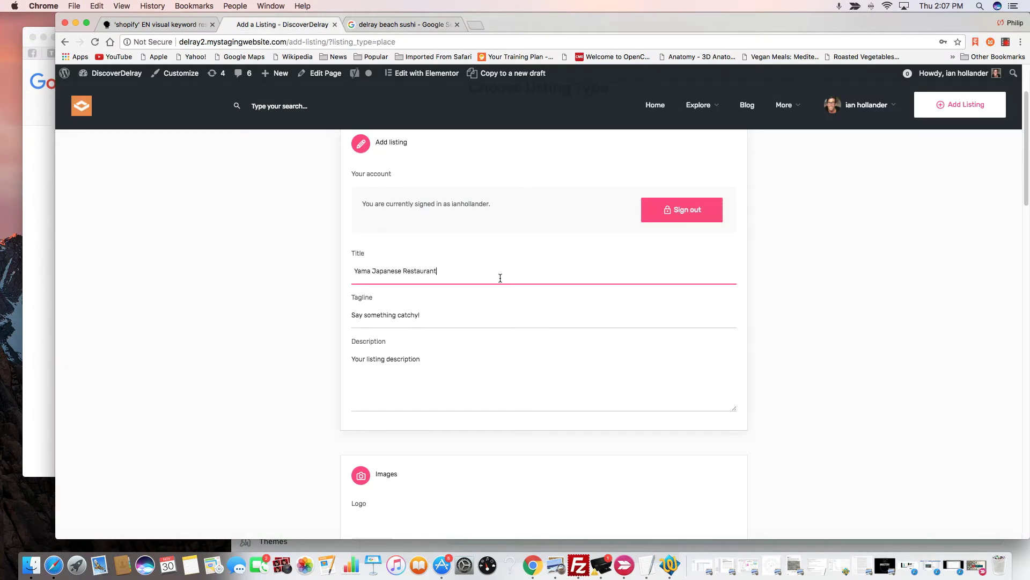
Enter 'great fresh sushi in Delray Beach' as the listing Tagline.
left_click(403, 24)
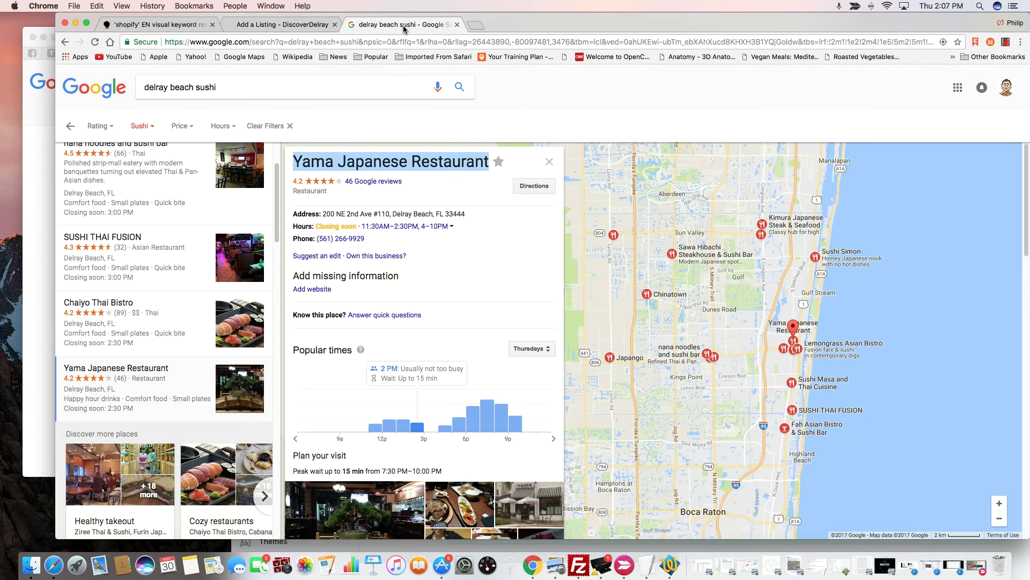
left_click(299, 26)
left_click(549, 322)
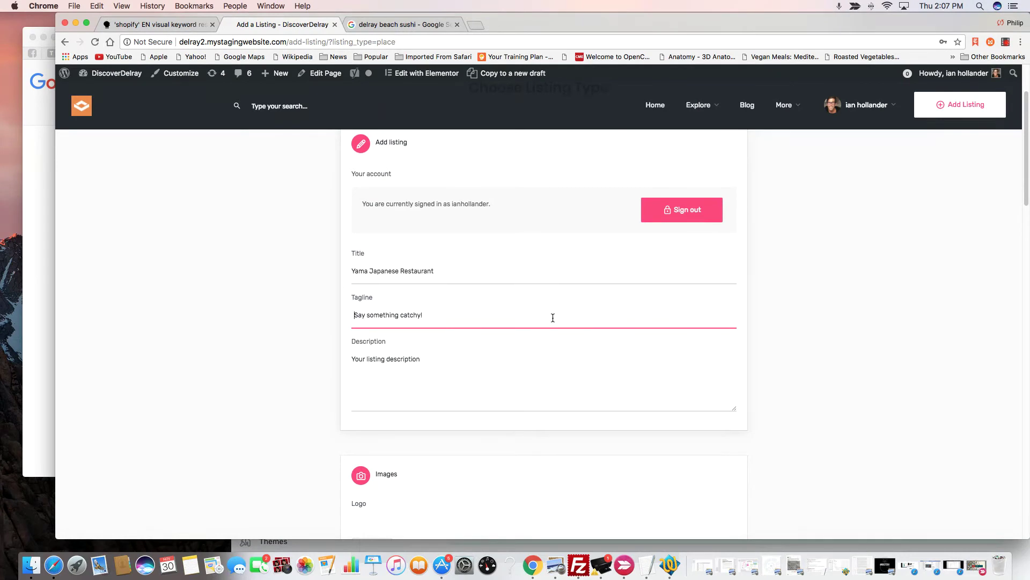
type("great fresh sushi in Delray Beach")
left_click(403, 25)
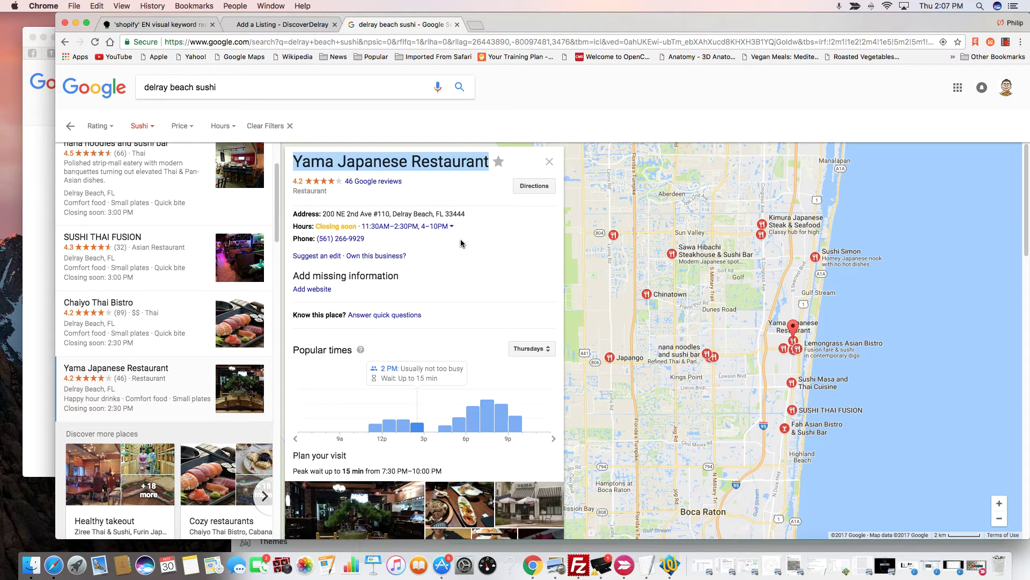
Open Yama's 46 Google reviews and select the 'best sushi in Delray Beach' review.
left_click(393, 183)
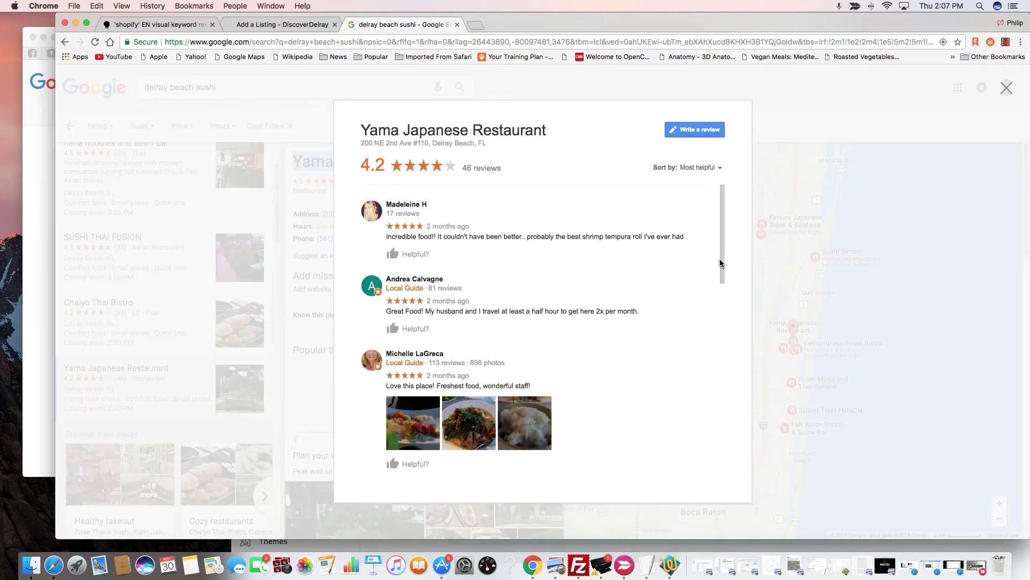
left_click_drag(721, 264, 717, 377)
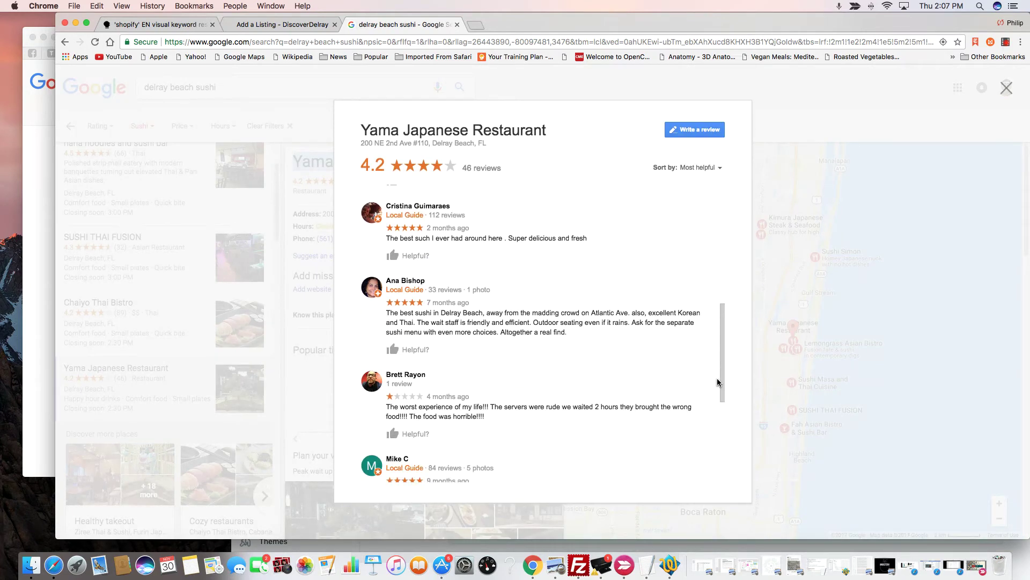
triple_click(590, 327)
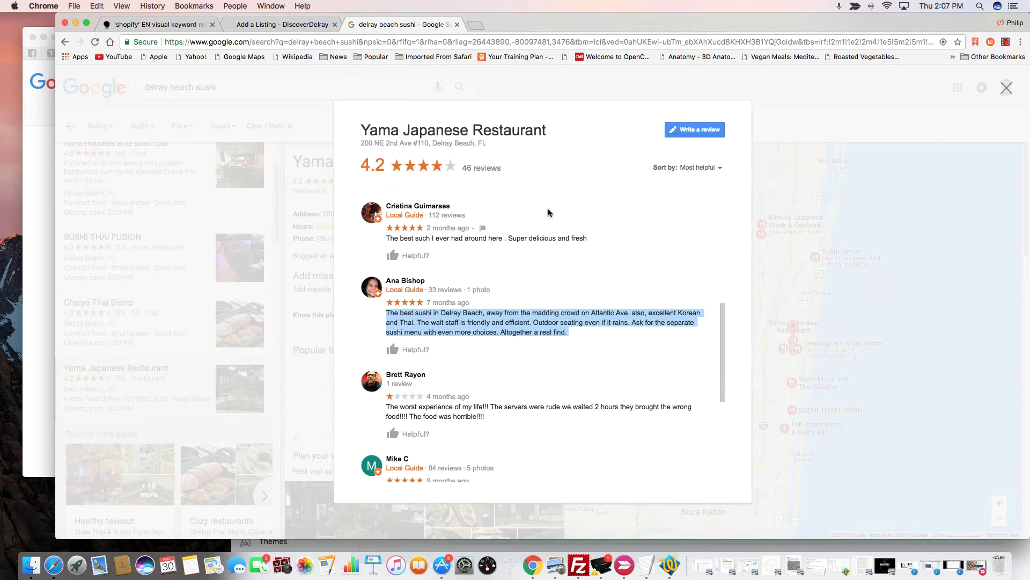
left_click(294, 27)
Paste the review into Description and reword its opening to 'Great' sushi, adding '! A comfortable distance'.
left_click(506, 384)
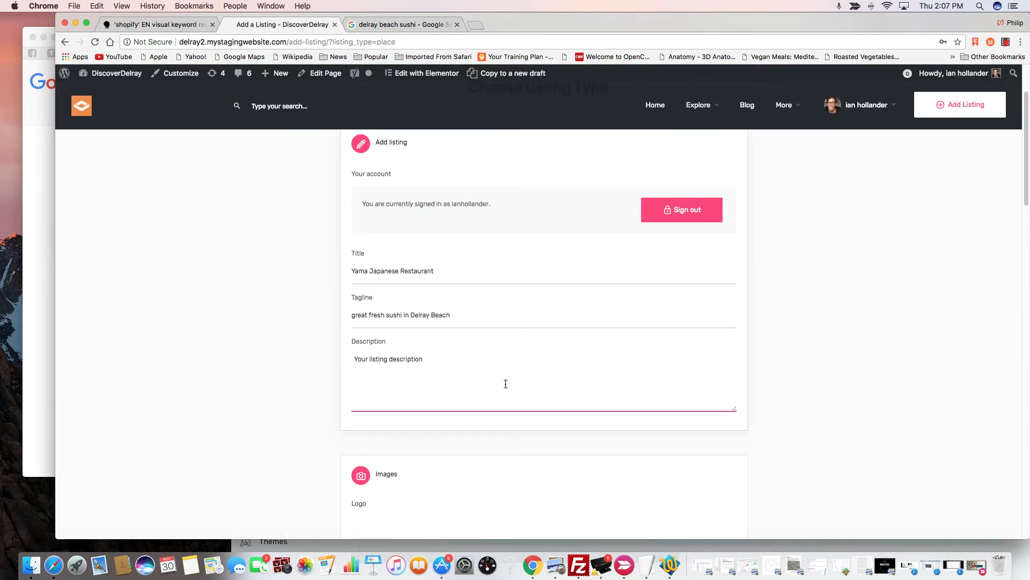
key("super+v")
left_click(373, 368)
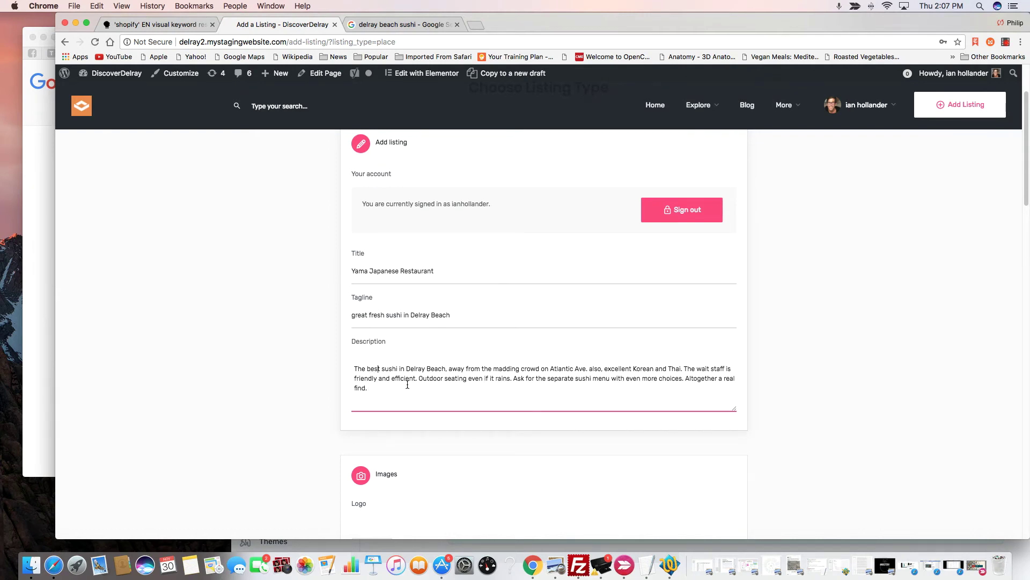
key("BackSpace")
key("BackSpace")
key("BackSpace")
key("BackSpace")
key("BackSpace")
key("BackSpace")
key("BackSpace")
key("BackSpace")
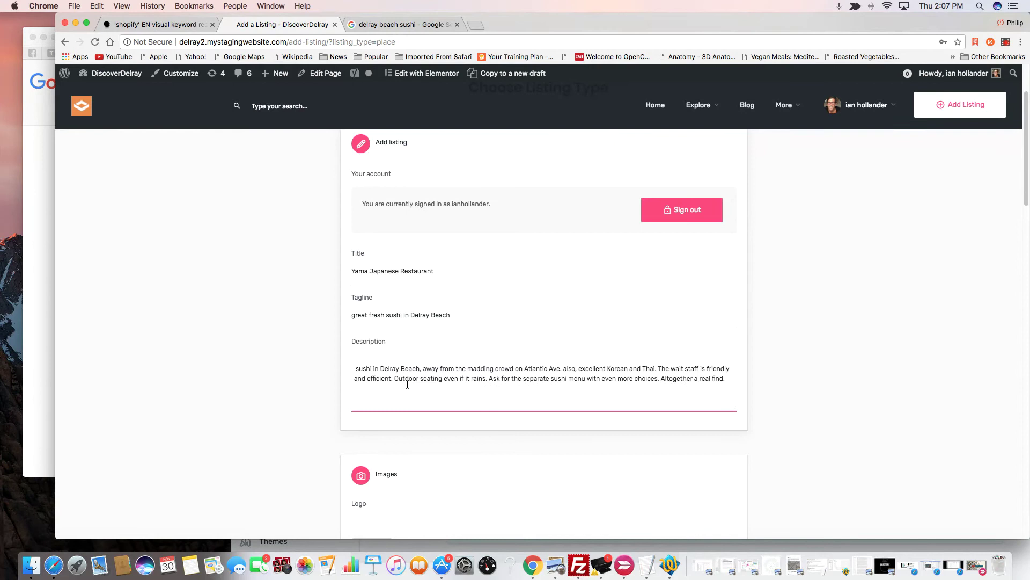
type("Great")
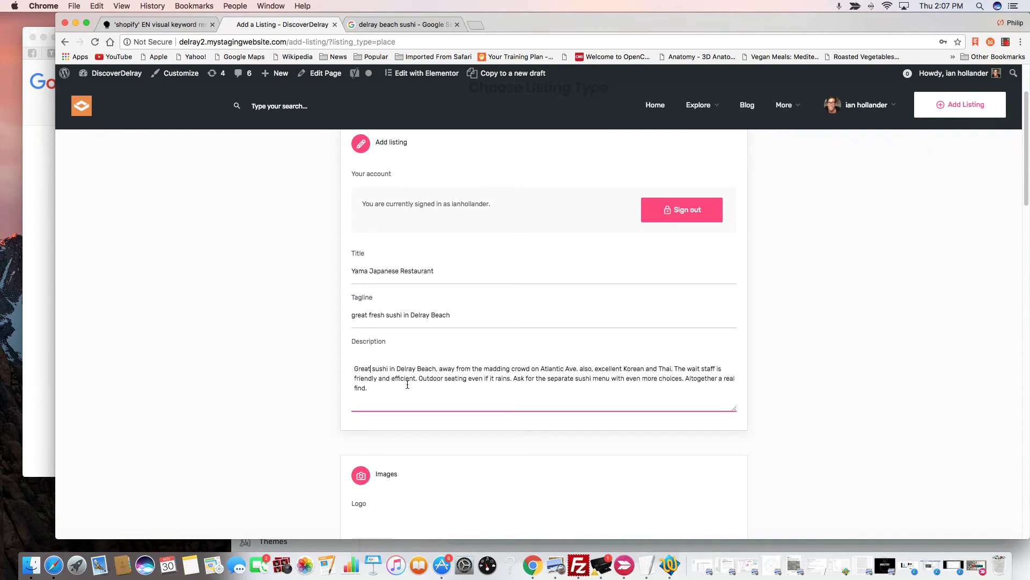
key("Right")
key("Right")
key("BackSpace")
key("BackSpace")
key("BackSpace")
key("BackSpace")
key("BackSpace")
key("BackSpace")
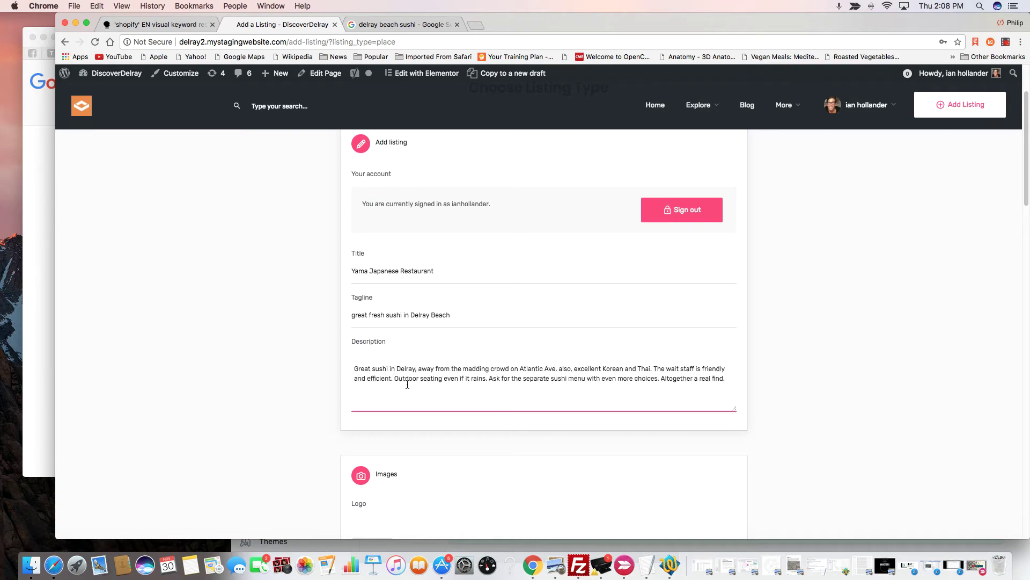
type("!  A comf")
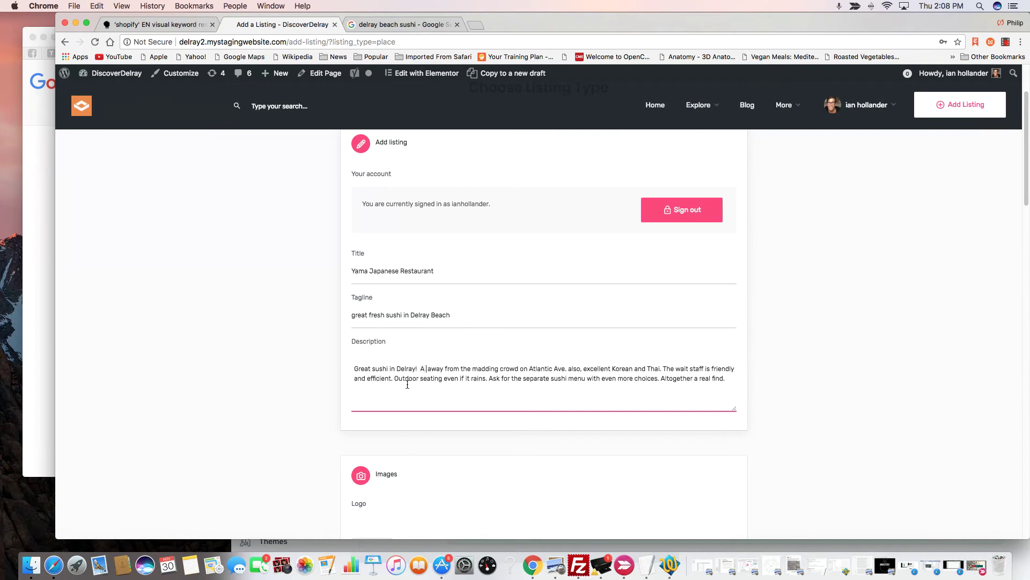
type("ortable distanc")
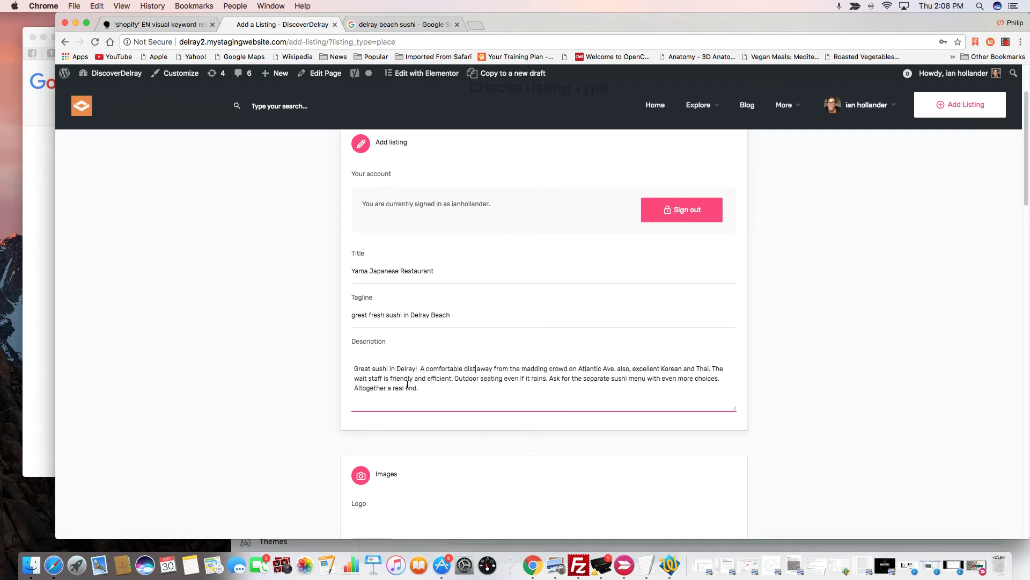
type("e")
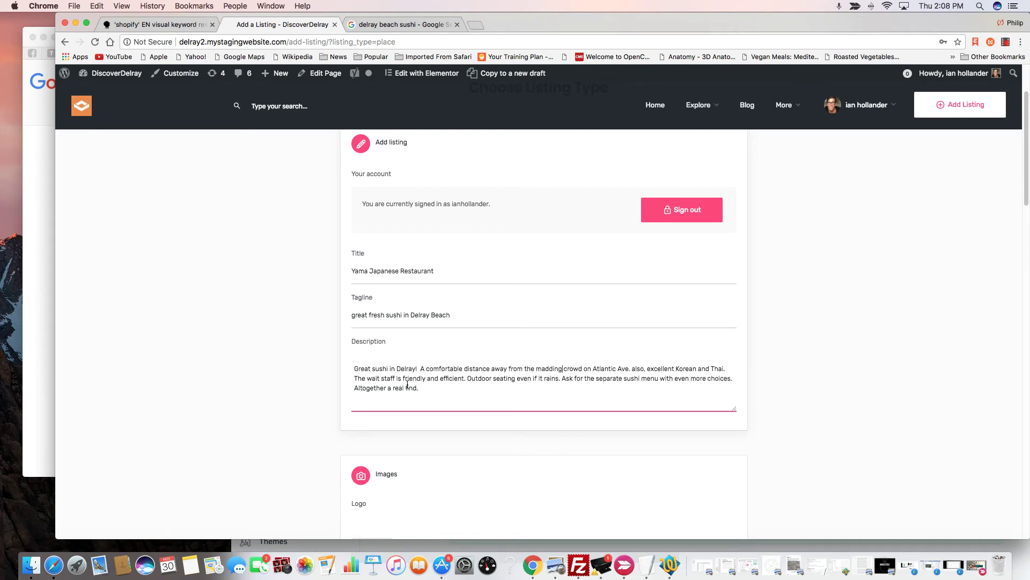
Reword the location to 'roar of the crowd, downtown on Atlantic Ave.' plus 'really good and highly recommended'.
key("BackSpace")
key("BackSpace")
key("BackSpace")
key("BackSpace")
key("BackSpace")
key("BackSpace")
key("BackSpace")
type("rao")
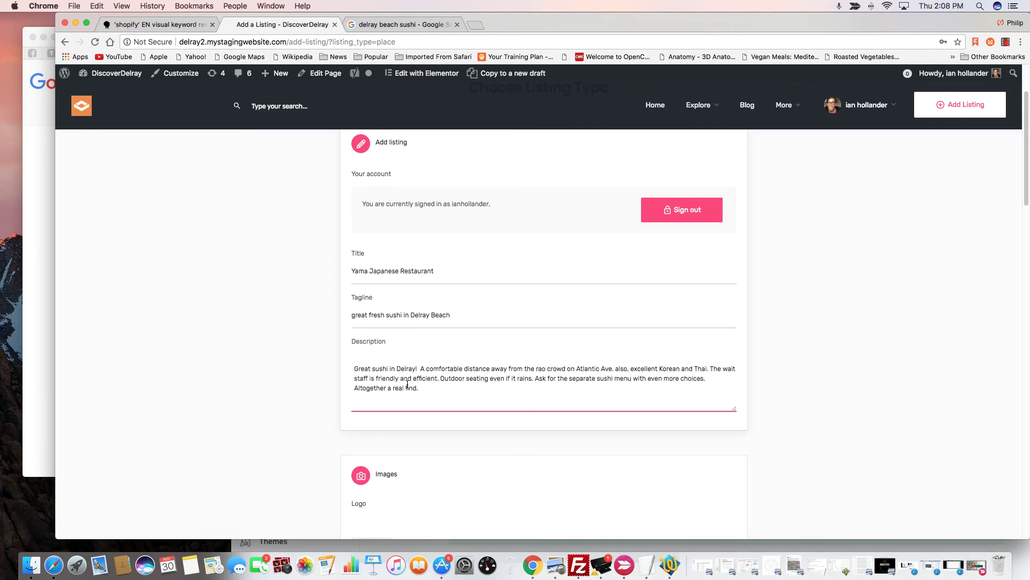
key("BackSpace")
key("BackSpace")
type("oar of the")
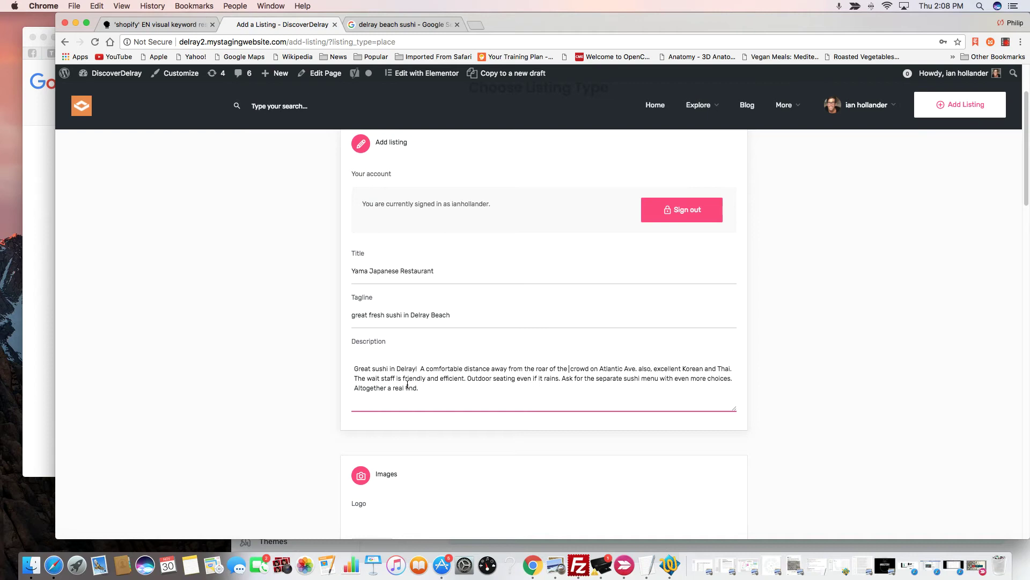
key("BackSpace")
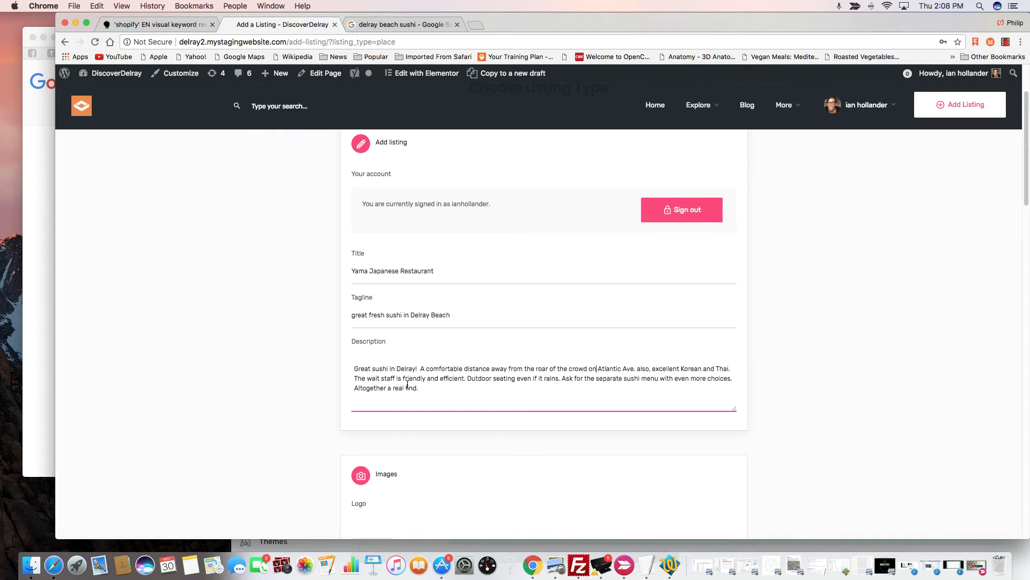
key("BackSpace")
key("BackSpace")
type("downtw")
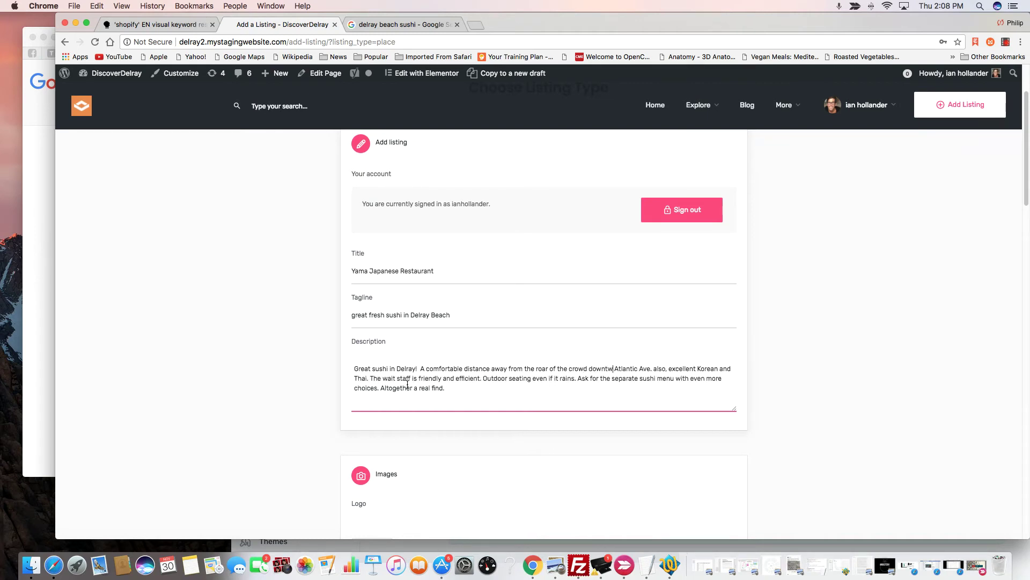
key("BackSpace")
type("own on")
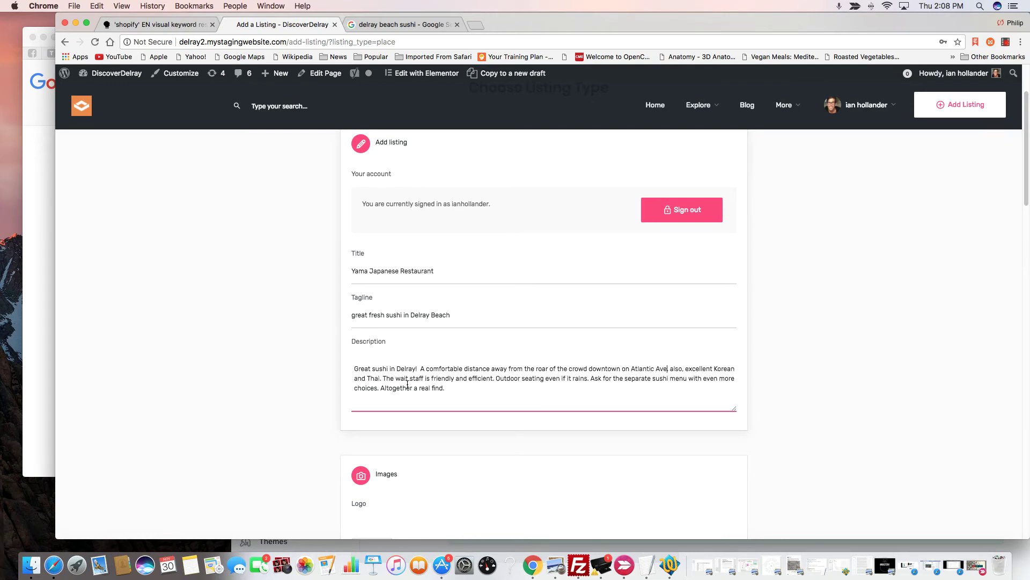
type(" Atl")
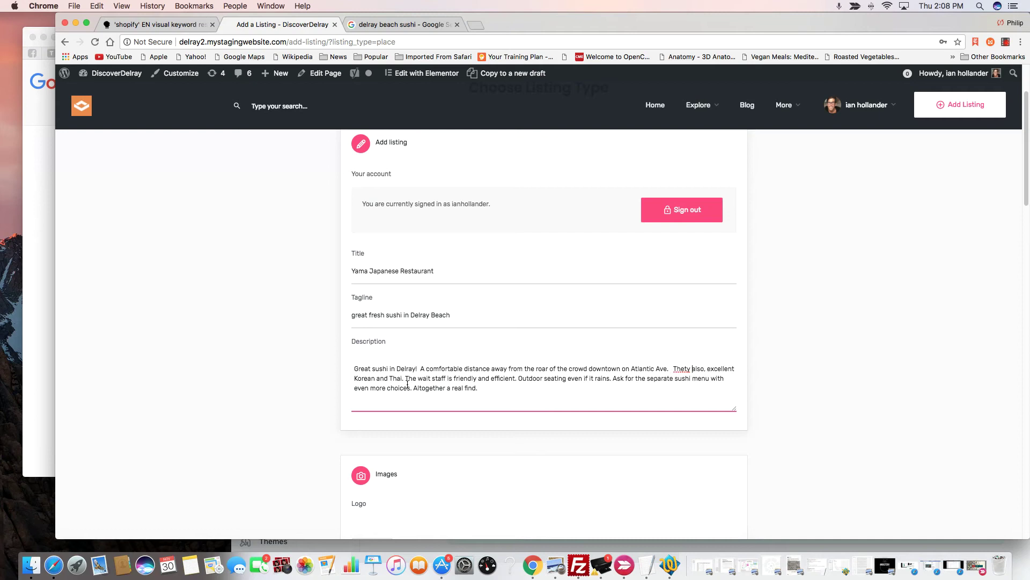
type("antic Ave.   They also have  ")
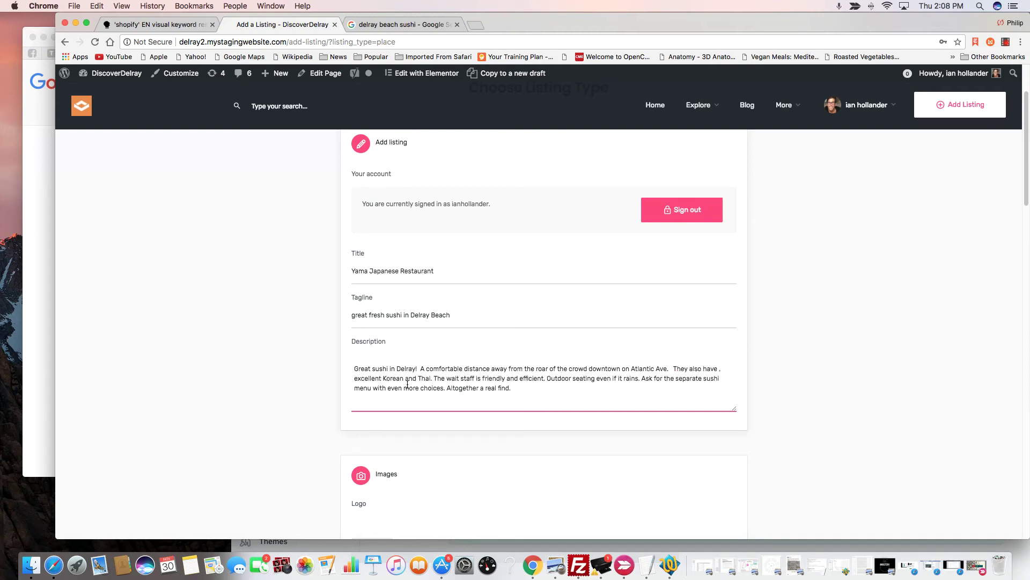
type("really ")
type("good and highly")
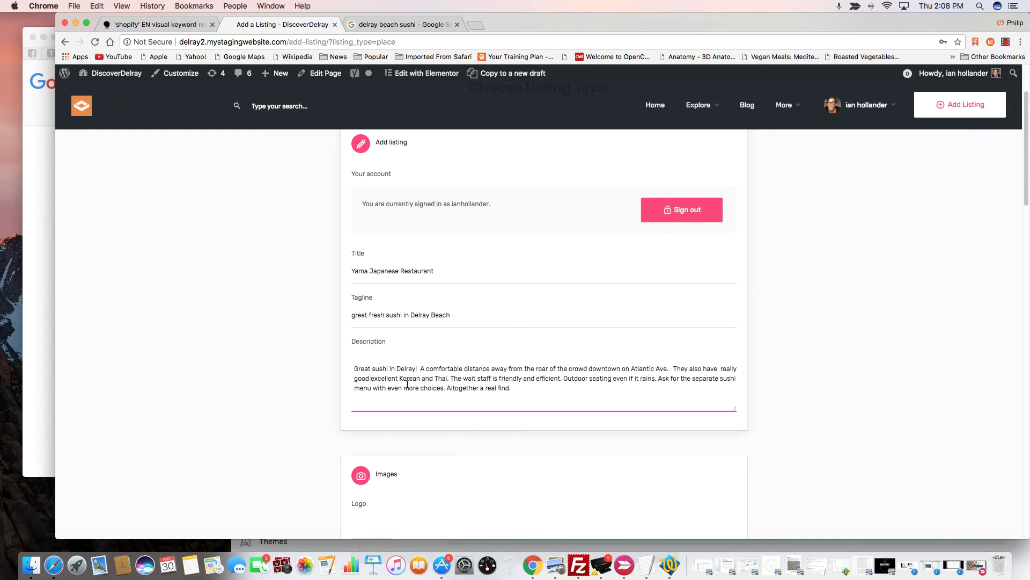
type(" recommended")
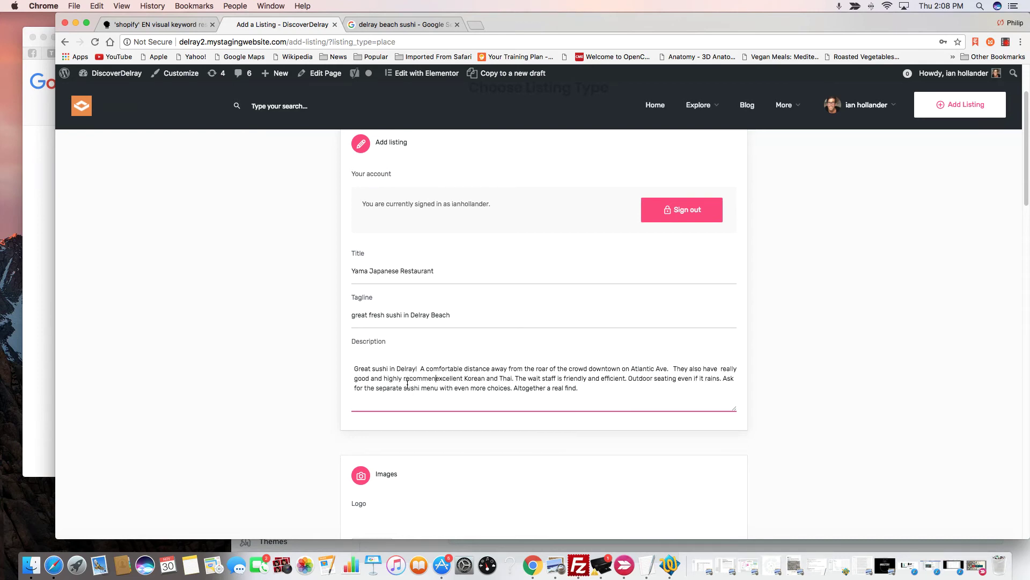
Add 'Really love this place - and' and describe the wait staff as 'friendly, fast and really professional'.
key("Delete")
key("Delete")
key("Delete")
key("Delete")
key("Delete")
key("Delete")
key("Delete")
key("Delete")
key("Delete")
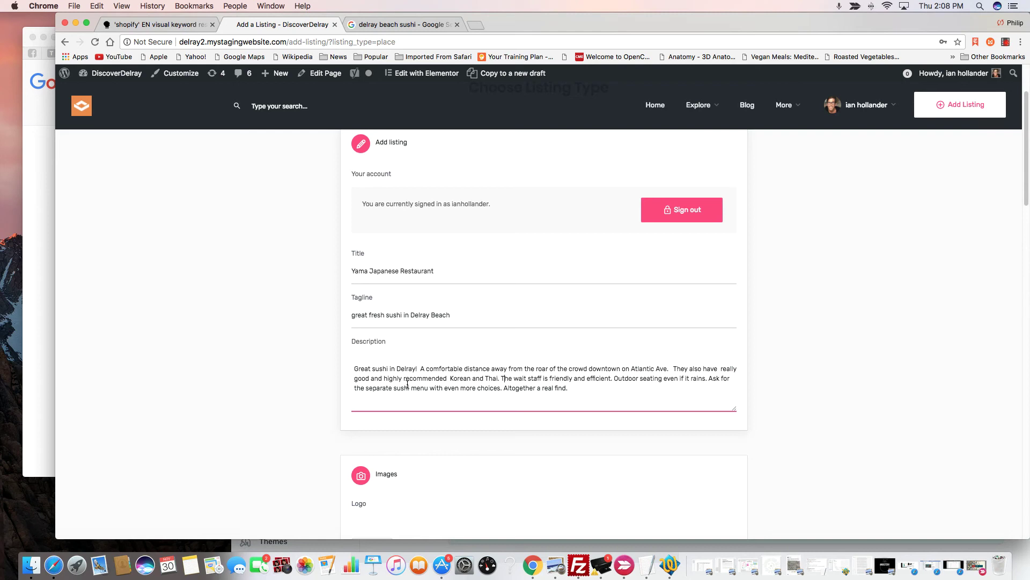
type("Reallty")
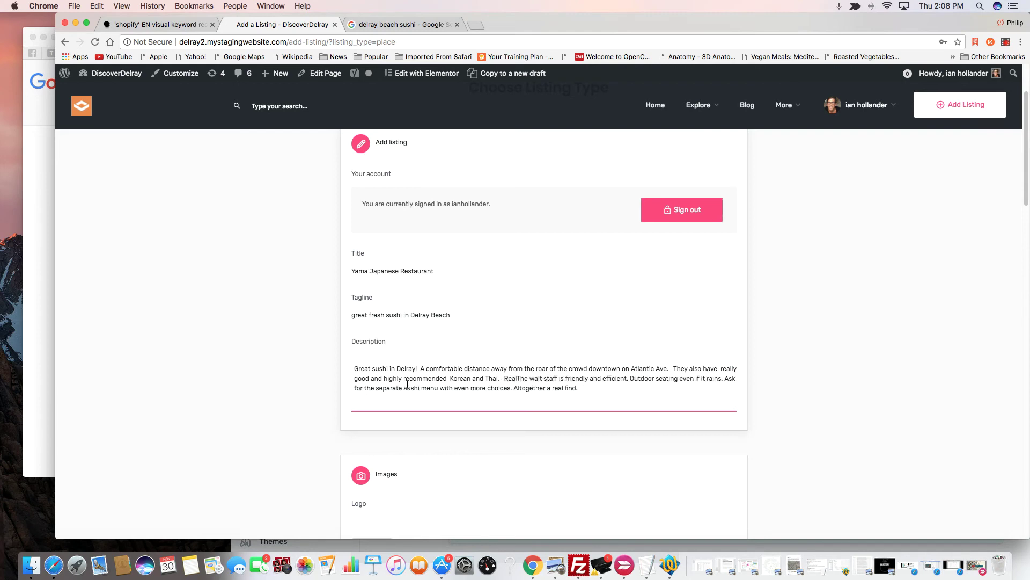
key("BackSpace")
key("BackSpace")
key("BackSpace")
type("y love this")
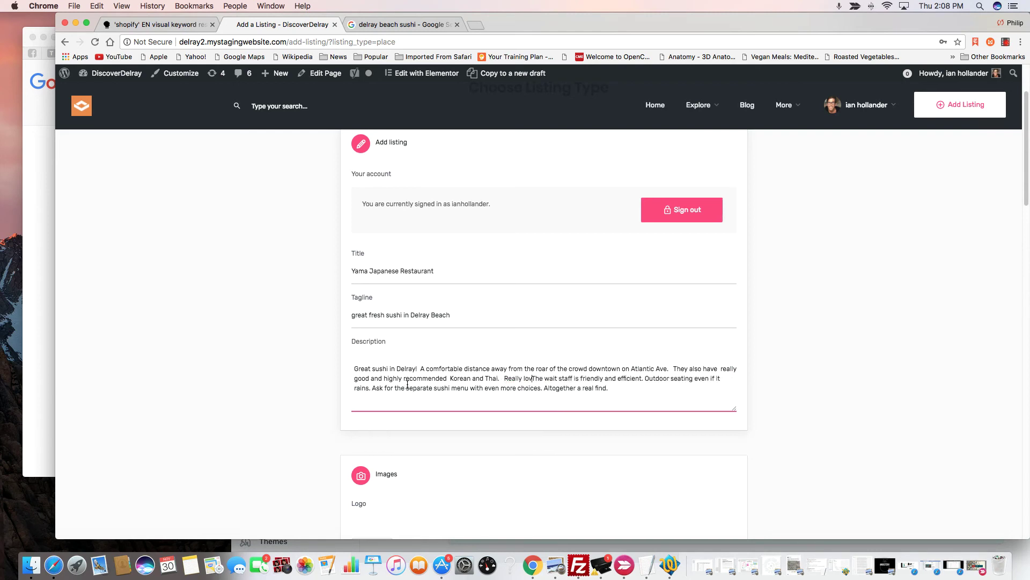
type(" place - ")
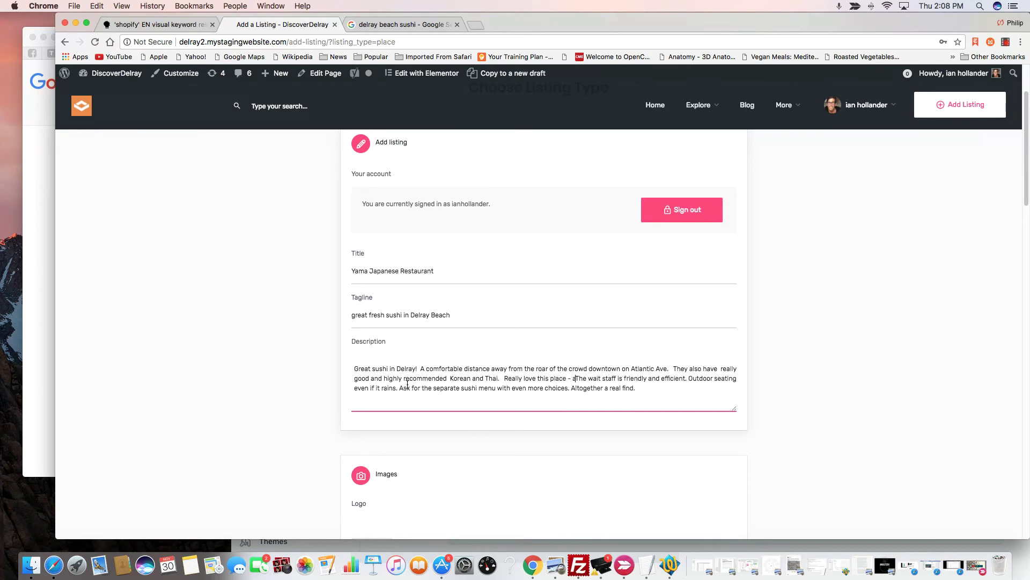
type("and")
key("Delete")
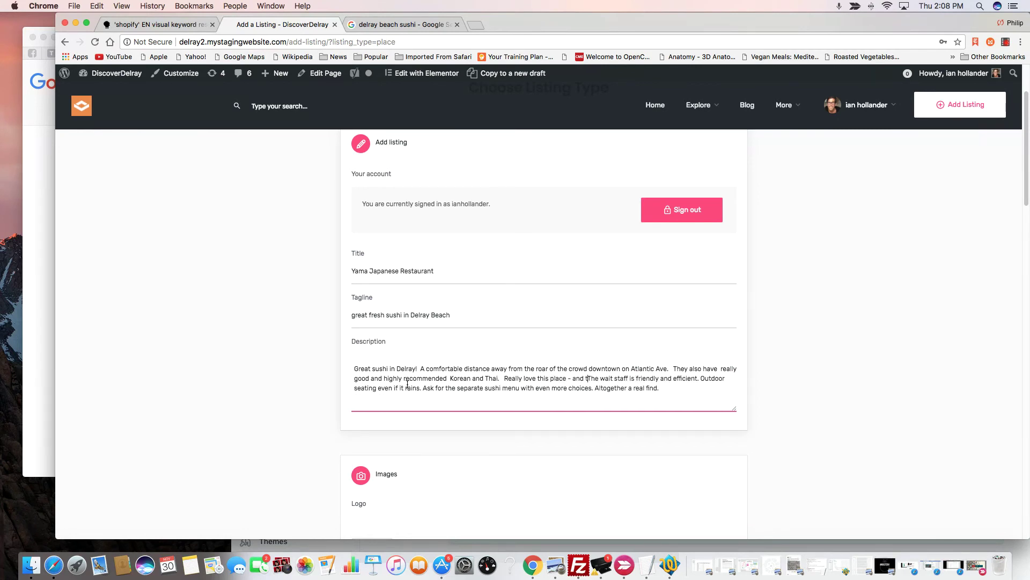
type("t")
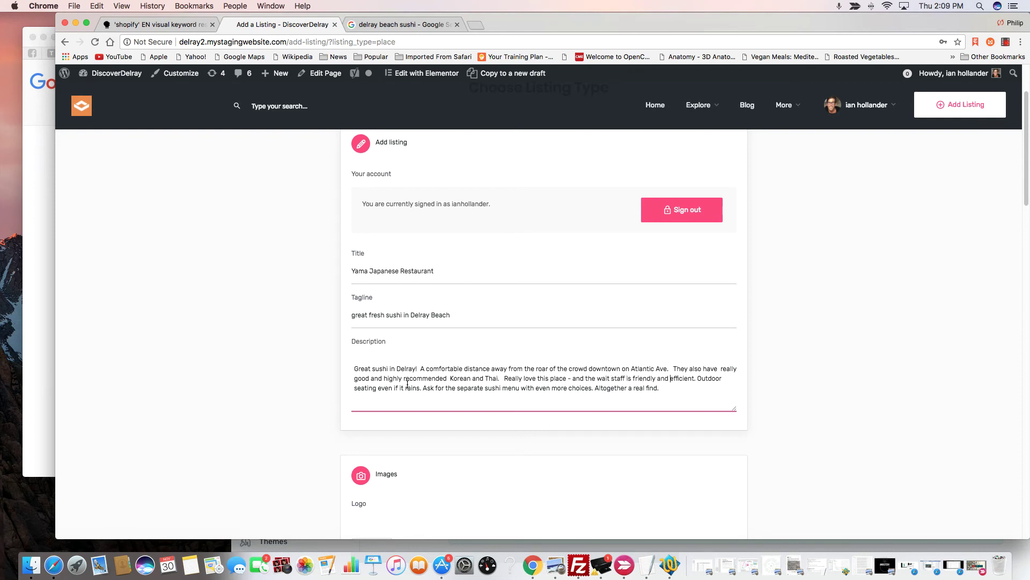
key("BackSpace")
key("BackSpace")
key("BackSpace")
key("BackSpace")
key("BackSpace")
key("BackSpace")
key("BackSpace")
key("BackSpace")
key("BackSpace")
key("BackSpace")
key("BackSpace")
key("BackSpace")
key("BackSpace")
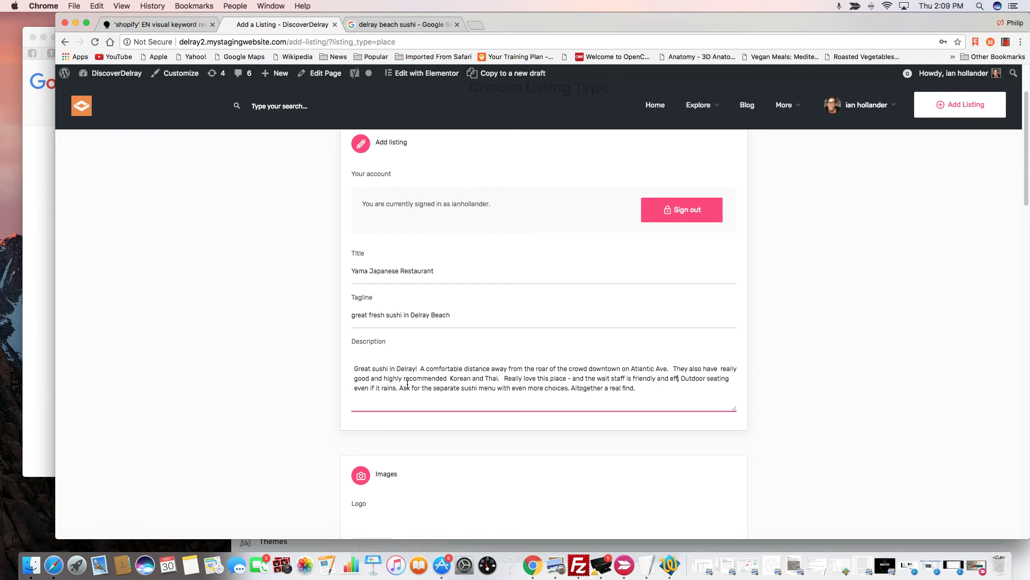
type(", fast and reall")
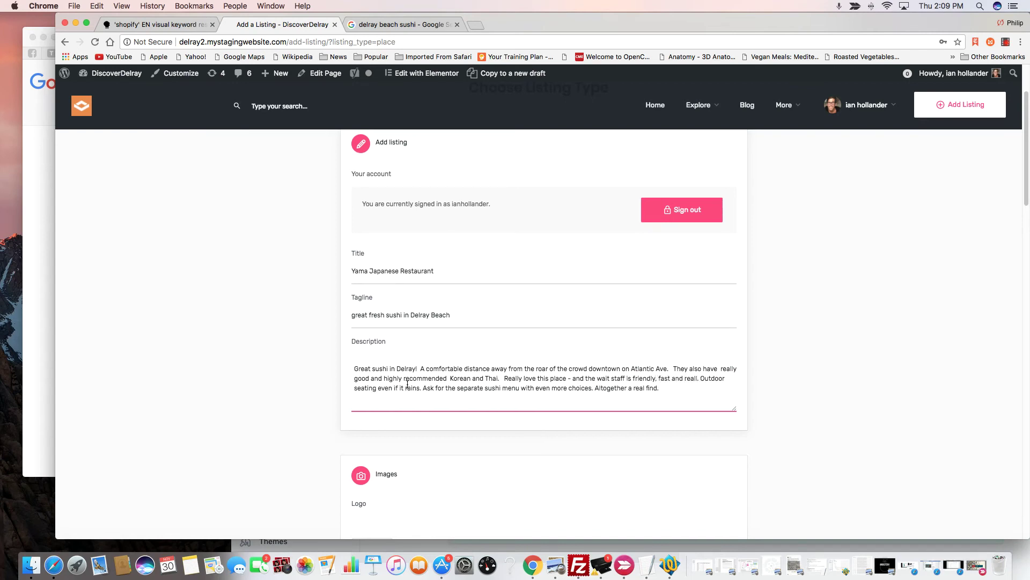
type("y professiona")
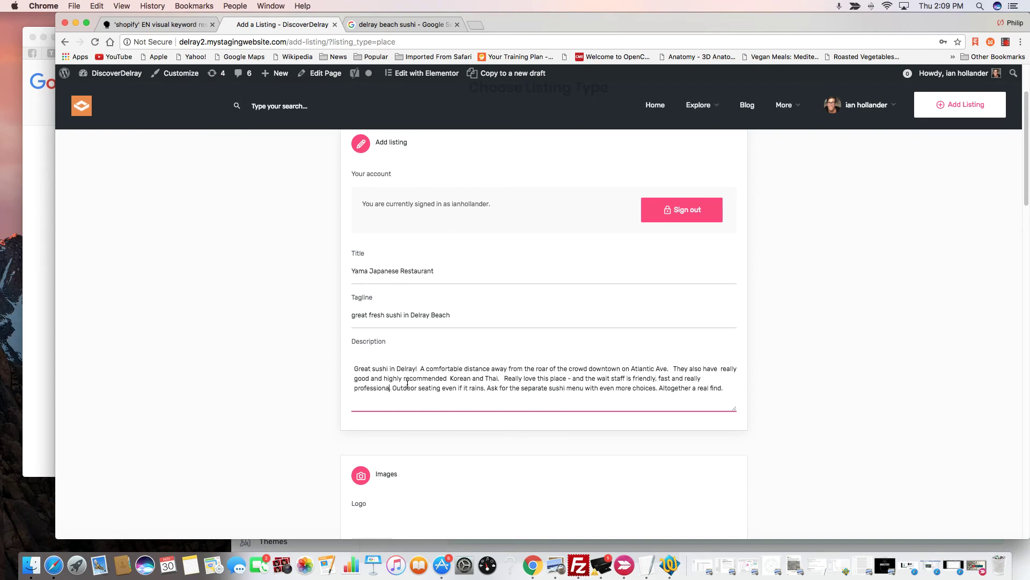
type("l.")
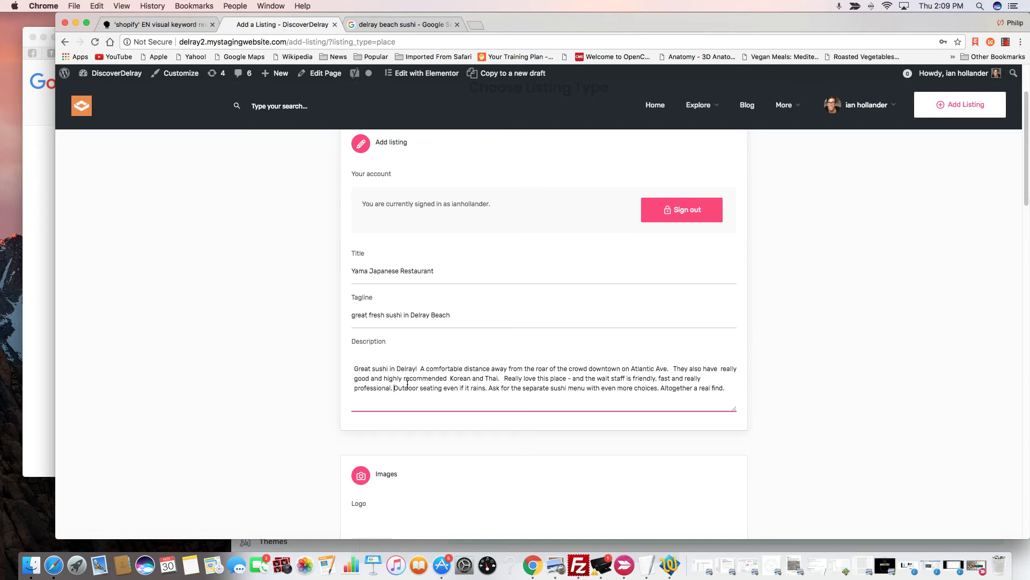
End with '(PS - they have outdoor seating - really good when it rains...)' and delete the menu sentence.
key("Return")
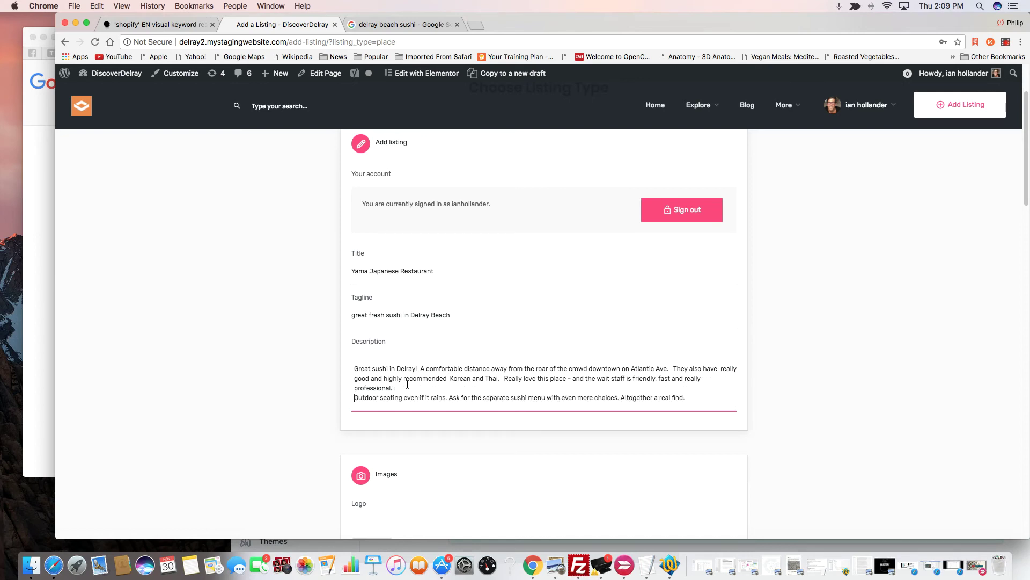
key("Return")
type("(")
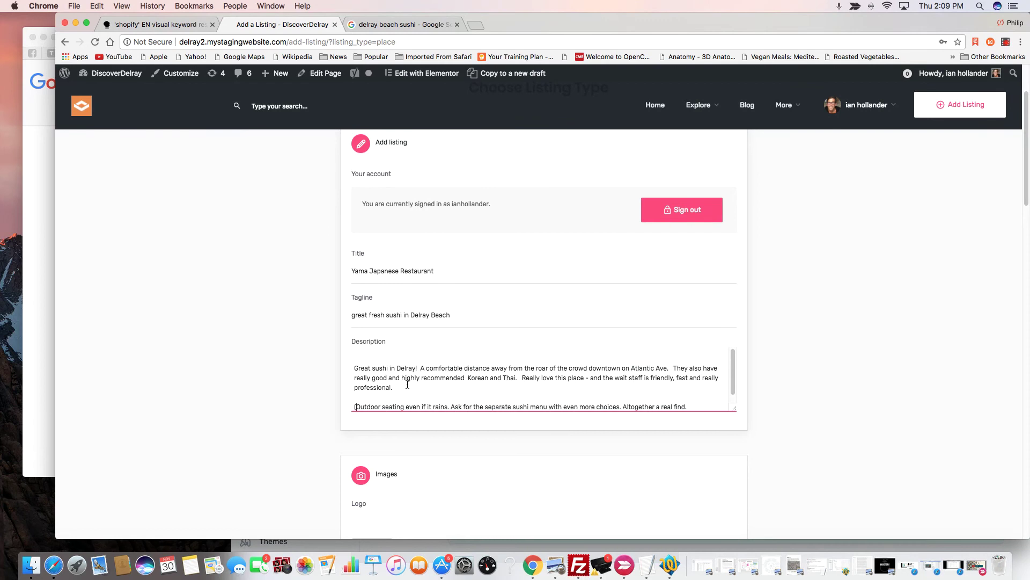
type("PS - they  hav")
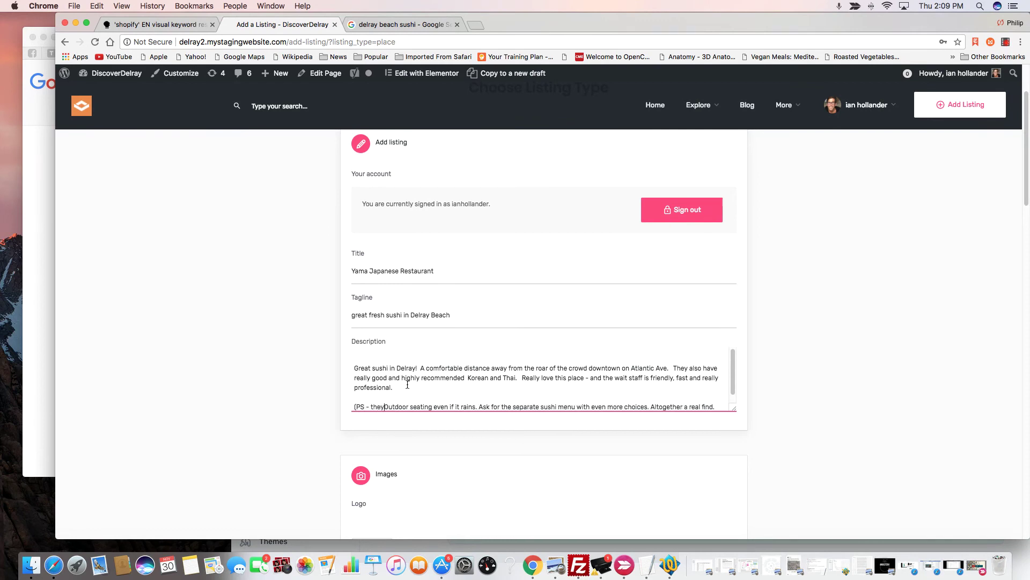
type("e")
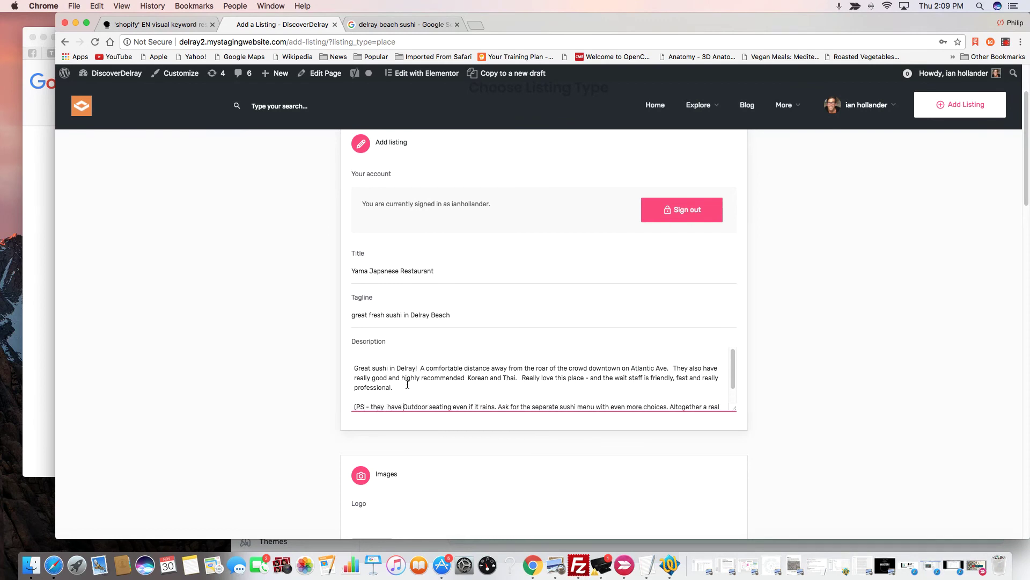
key("Delete")
type("or seating ")
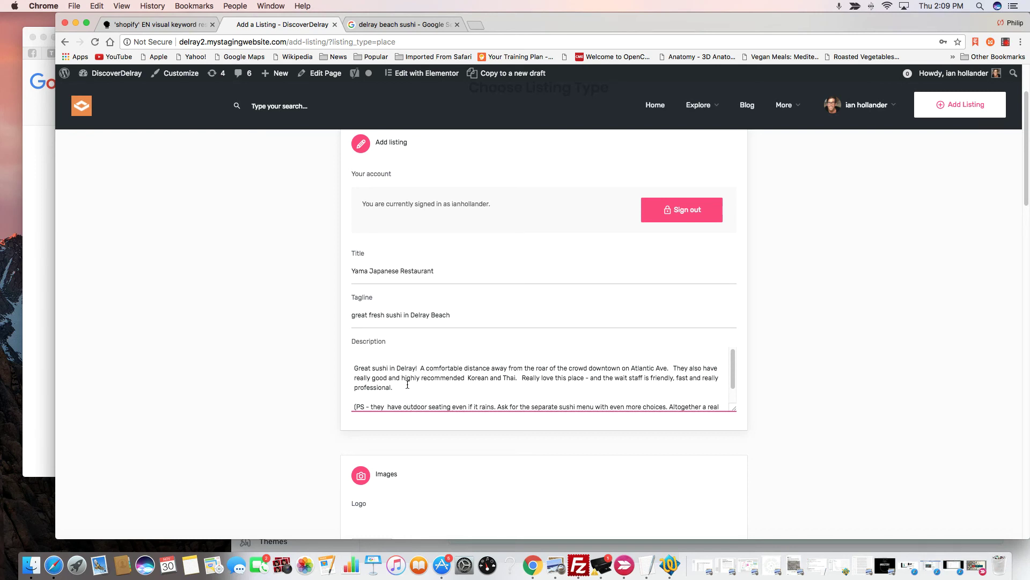
type("- really good ")
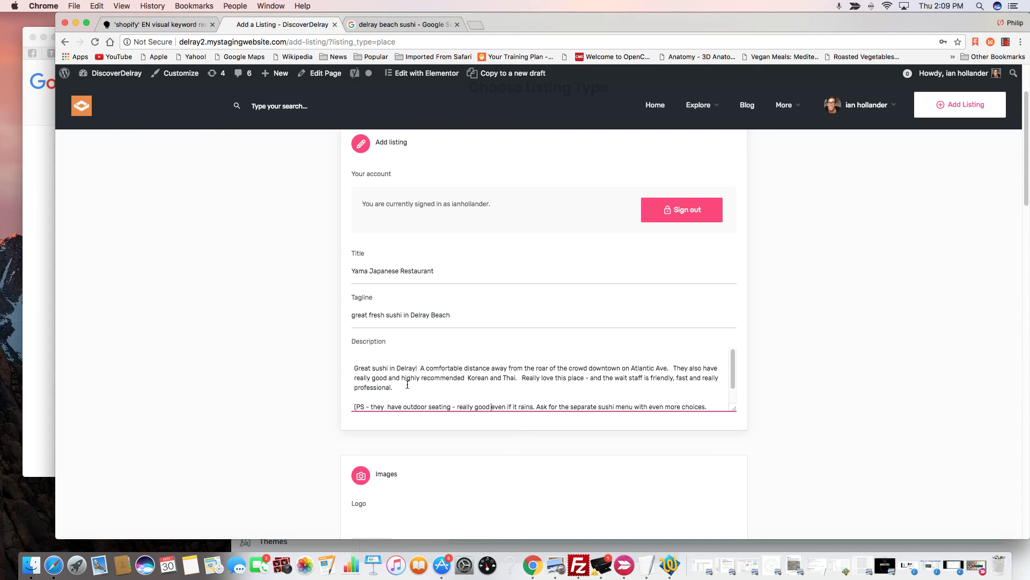
type("when it")
key("Delete")
key("Delete")
key("Delete")
key("Delete")
key("Delete")
key("Delete")
key("Delete")
key("Delete")
key("Delete")
key("Delete")
key("Delete")
key("Delete")
key("Delete")
key("Delete")
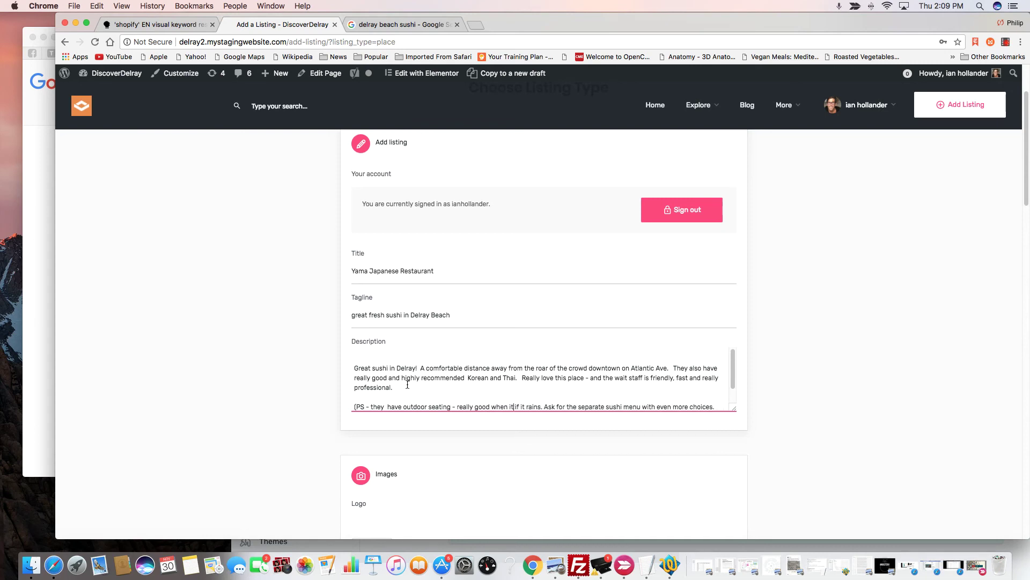
type("rains")
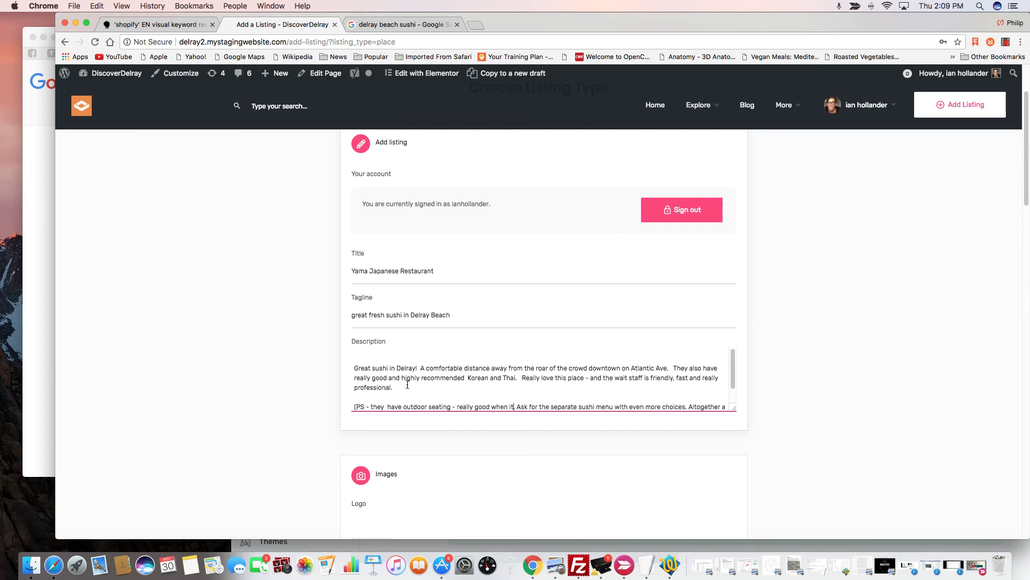
type(", as this IS")
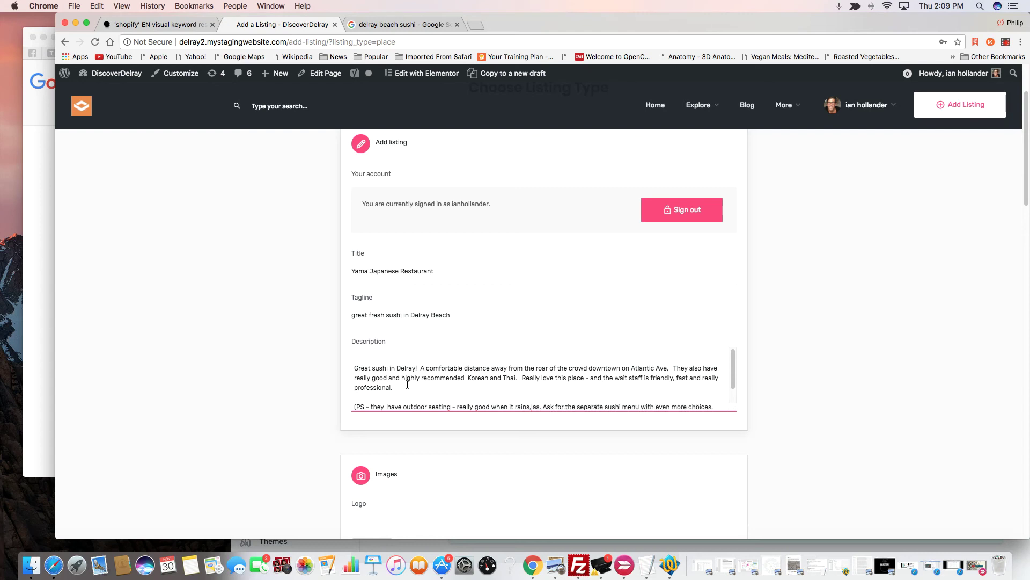
type(" south florida!")
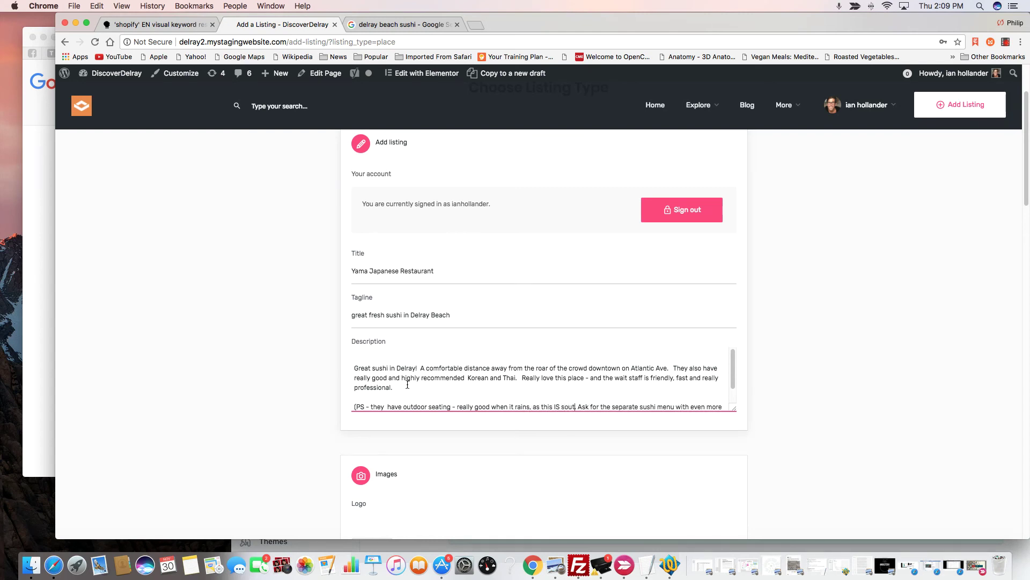
type(")  .")
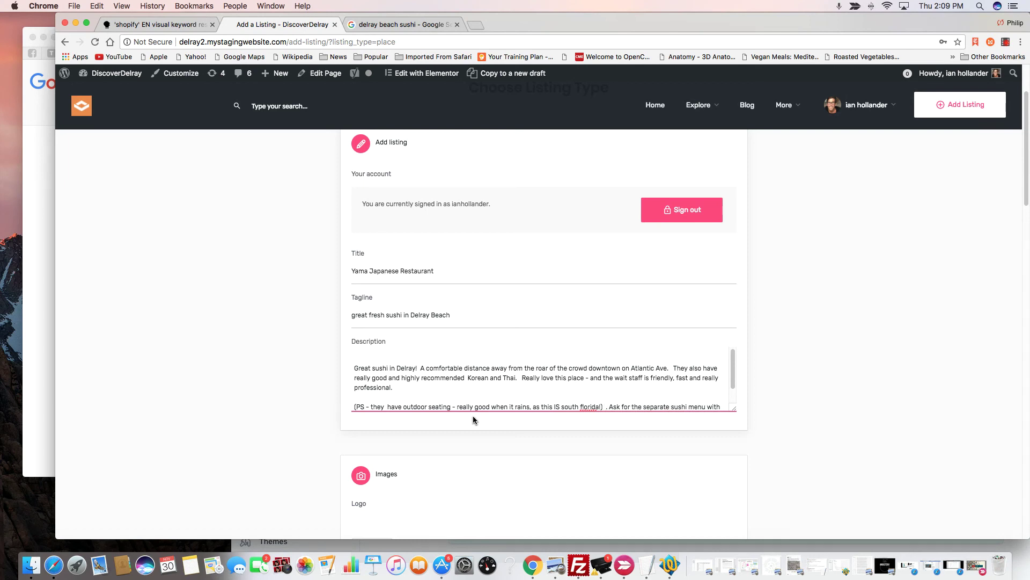
left_click_drag(628, 406, 644, 422)
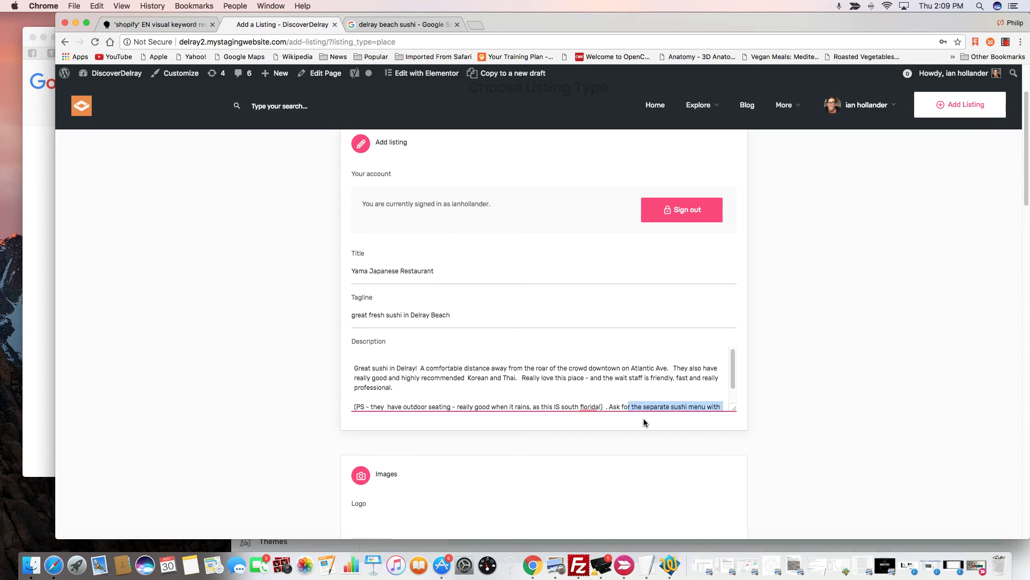
key("BackSpace")
key("BackSpace")
key("BackSpace")
key("BackSpace")
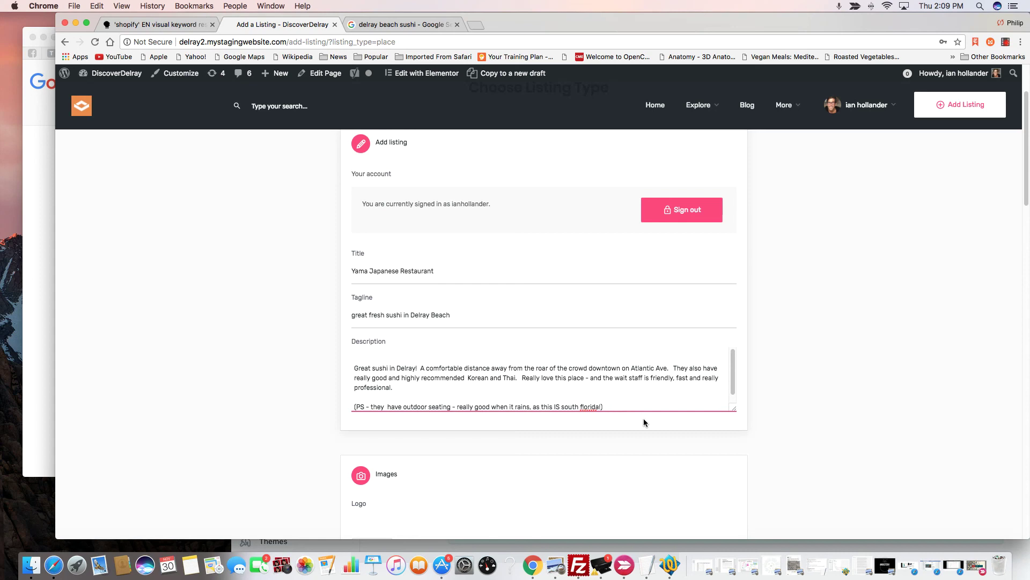
scroll(729, 386, "down", 1)
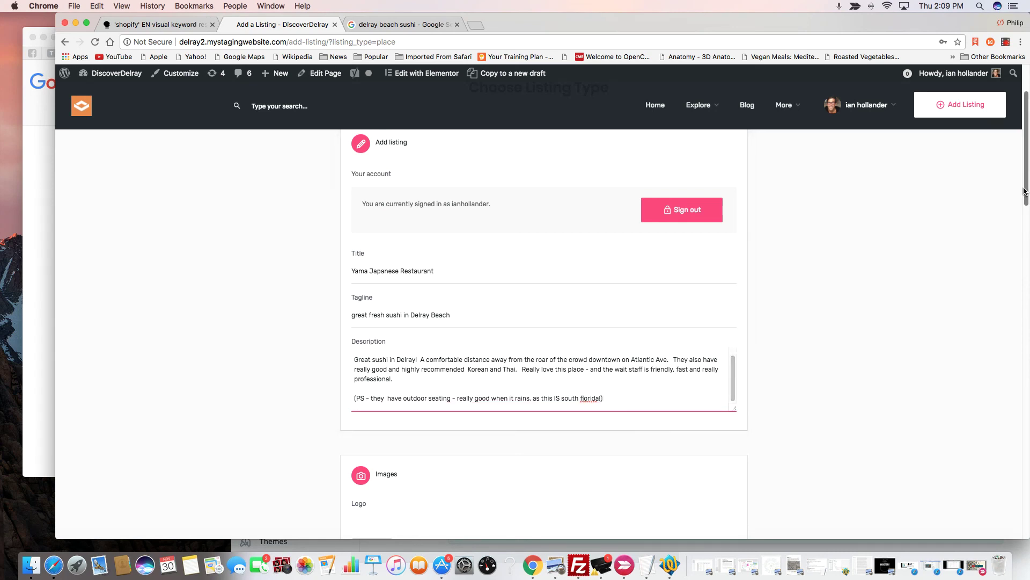
left_click_drag(1025, 190, 1026, 198)
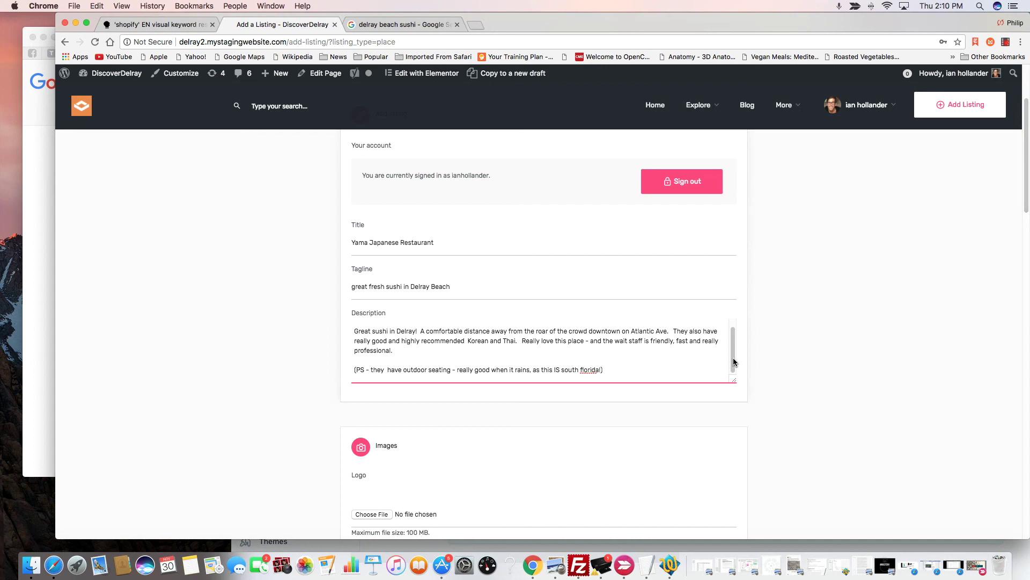
scroll(734, 351, "up", 1)
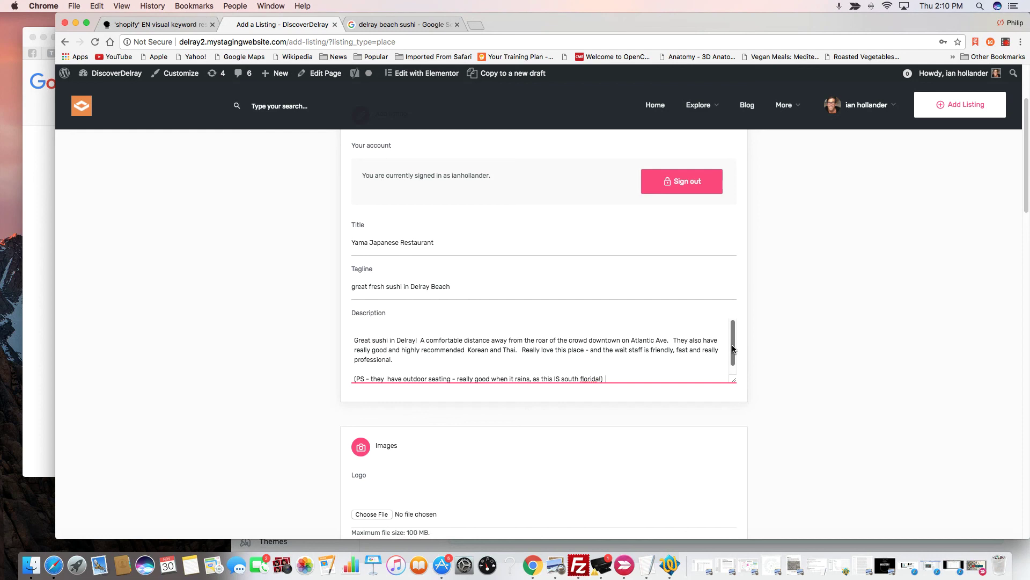
scroll(734, 349, "down", 1)
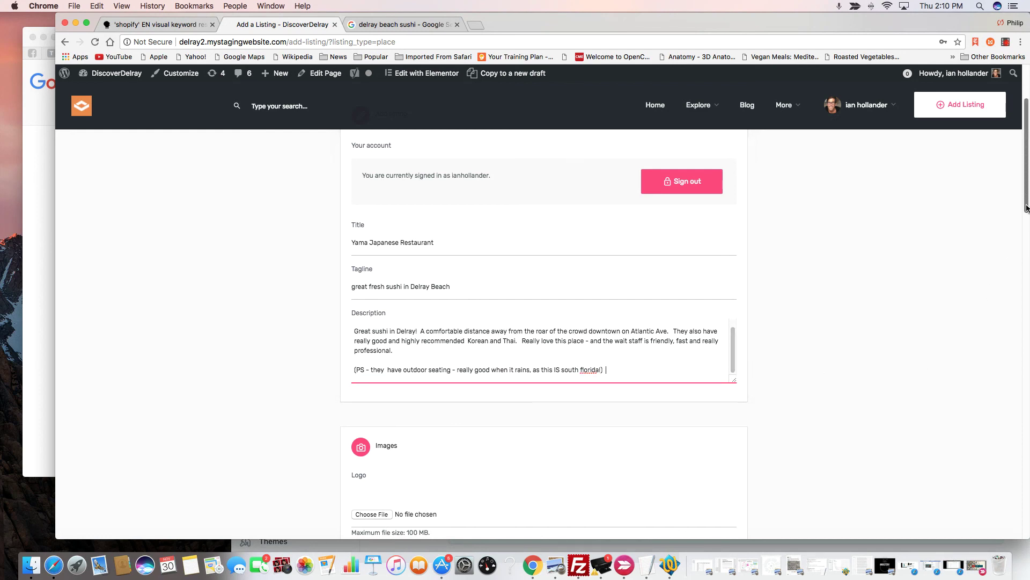
left_click_drag(1027, 209, 1027, 243)
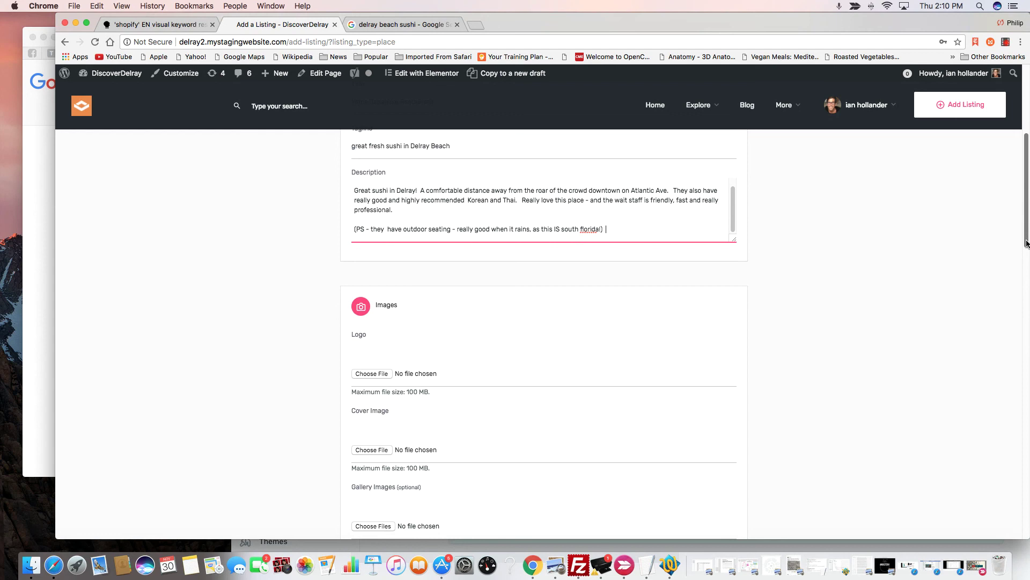
Scroll the form down to the Images section with its Logo, Cover Image and Gallery Images fields.
left_click_drag(1027, 243, 1027, 262)
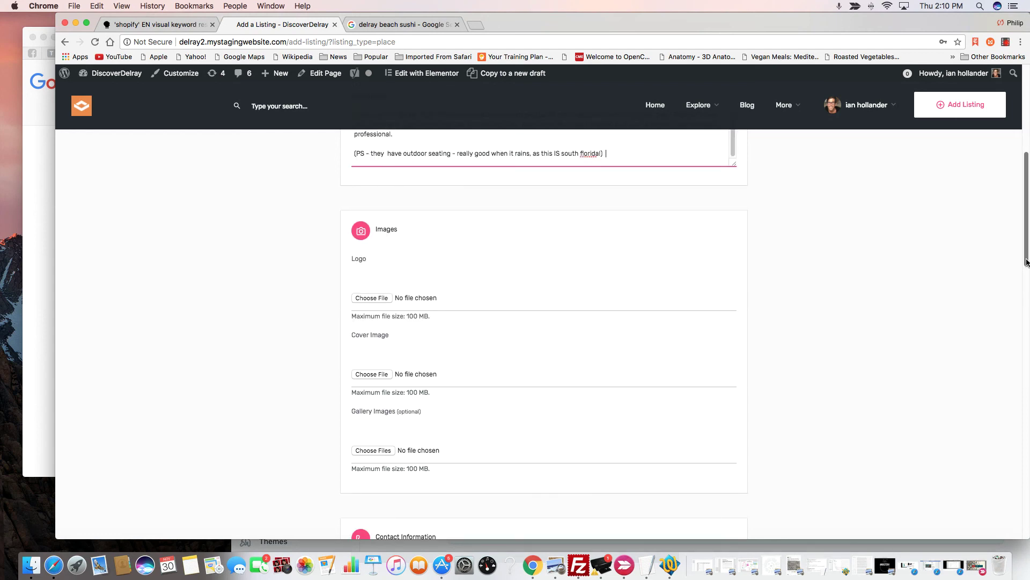
left_click_drag(1026, 262, 1027, 273)
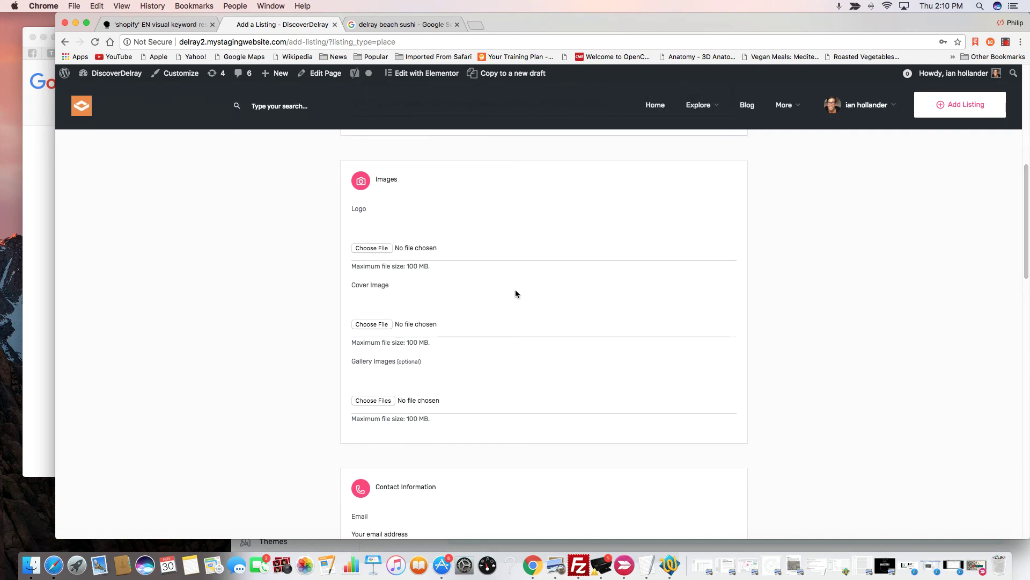